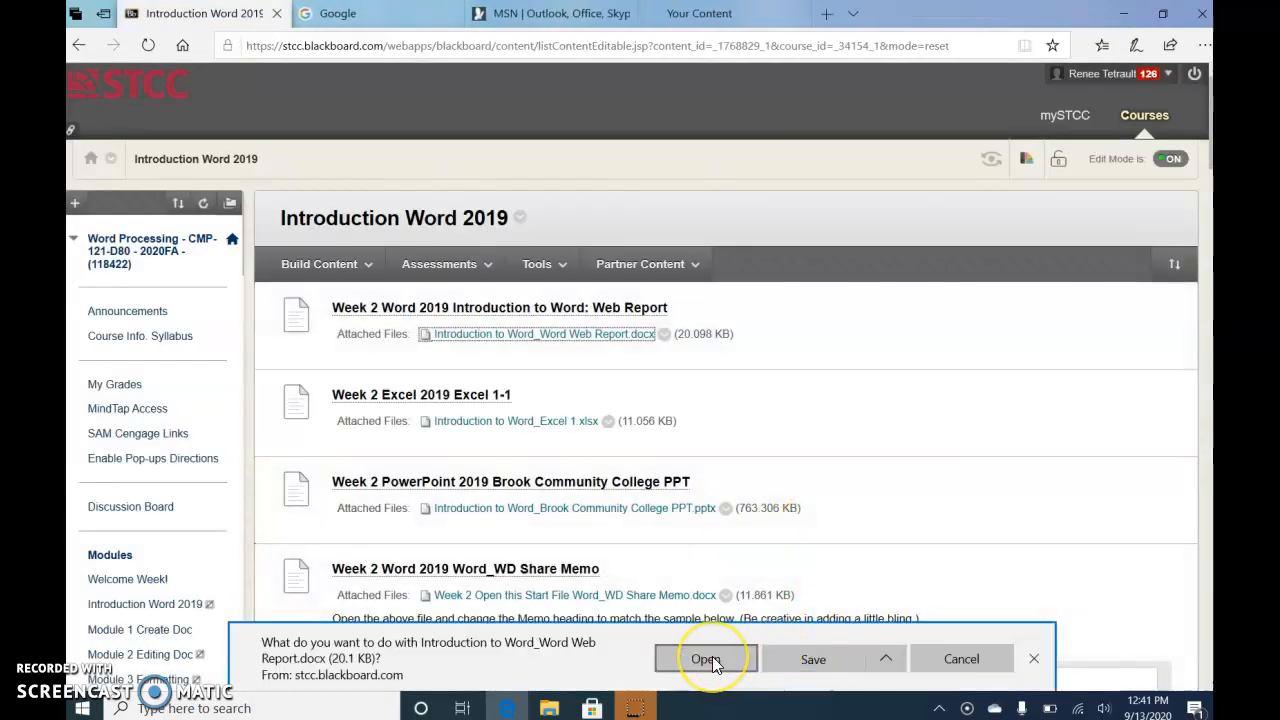
Open the downloaded file Introduction to Word_Word Web Report.docx in Word and enable editing.
left_click(708, 660)
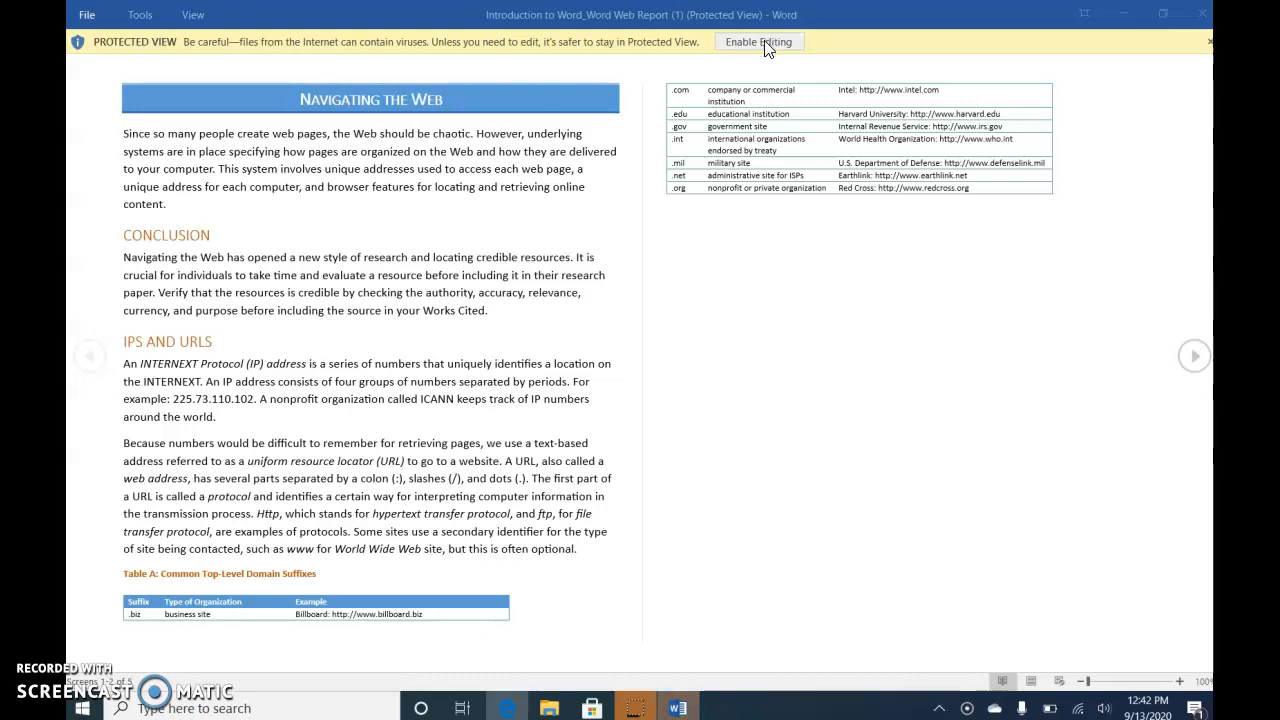
left_click(764, 48)
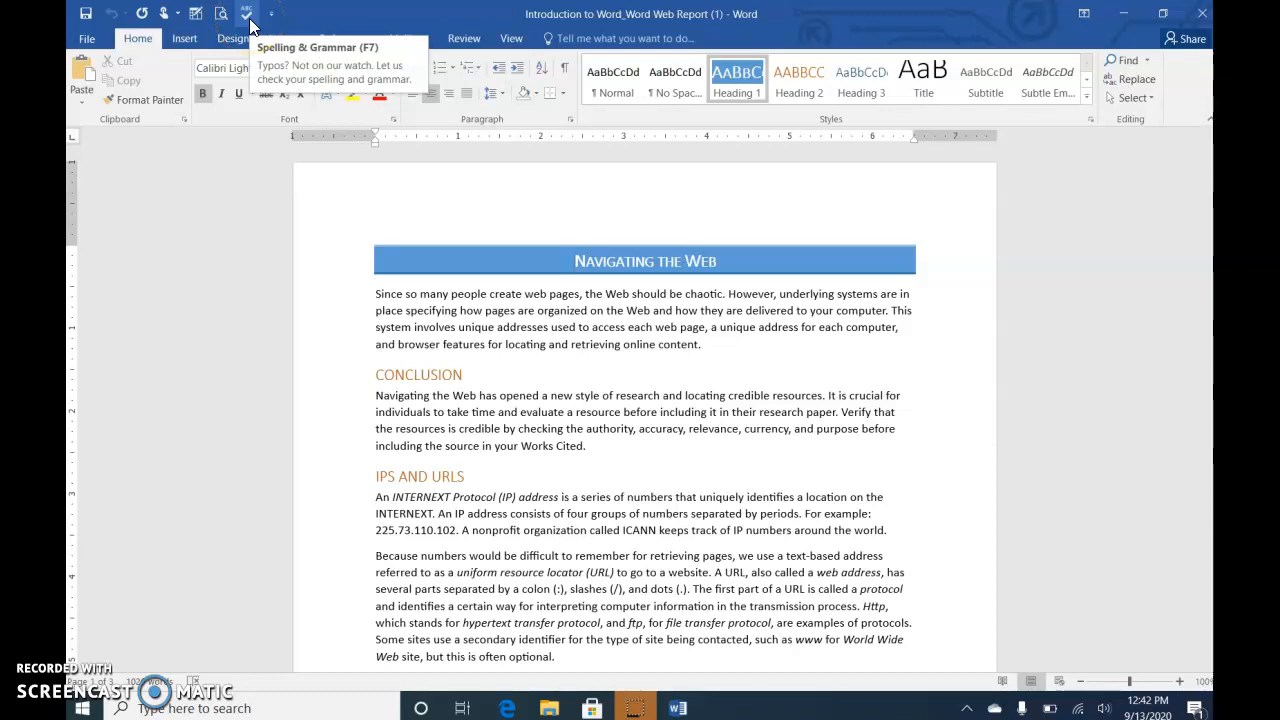
Restore the document window down to a smaller size and maximize it again.
left_click(1122, 22)
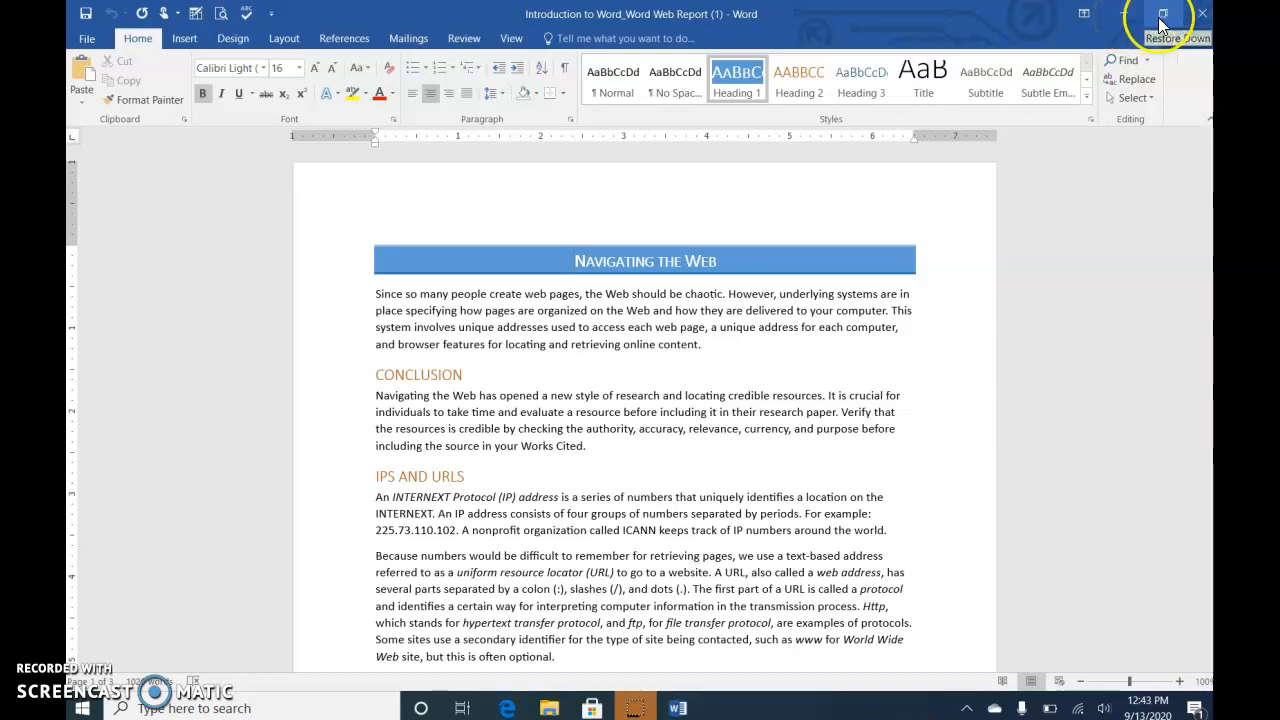
left_click(1162, 18)
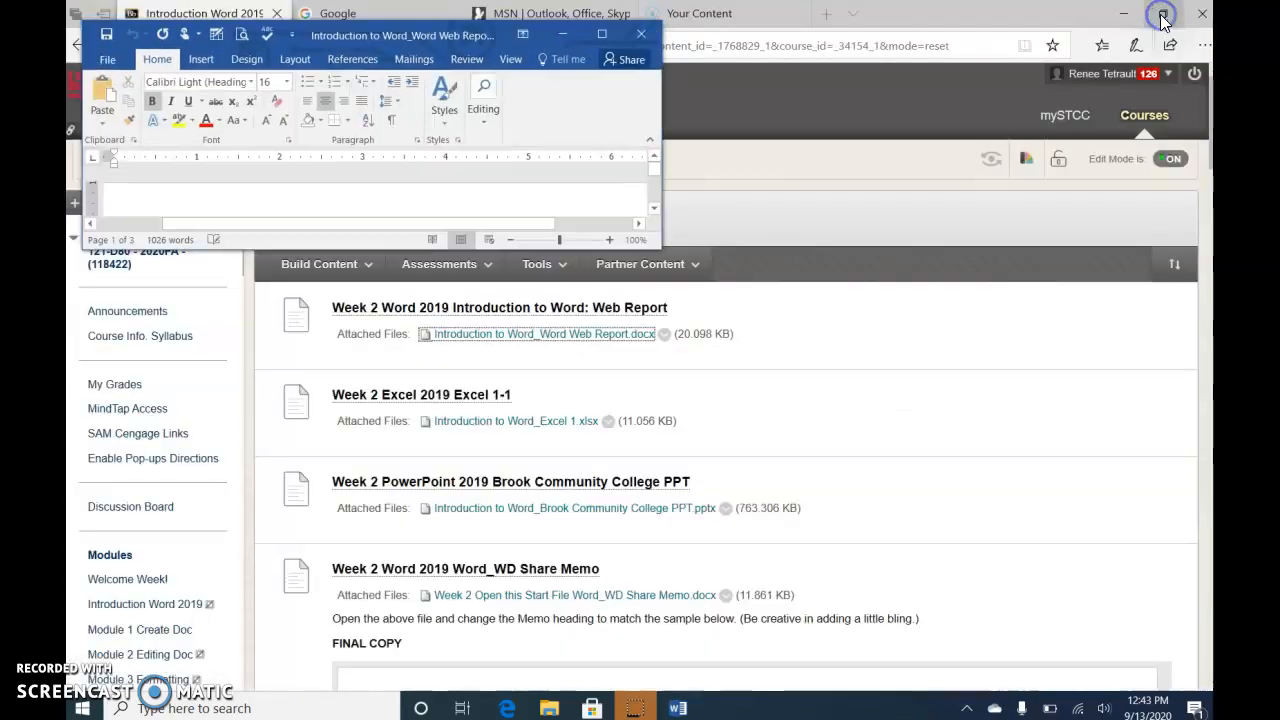
left_click(601, 34)
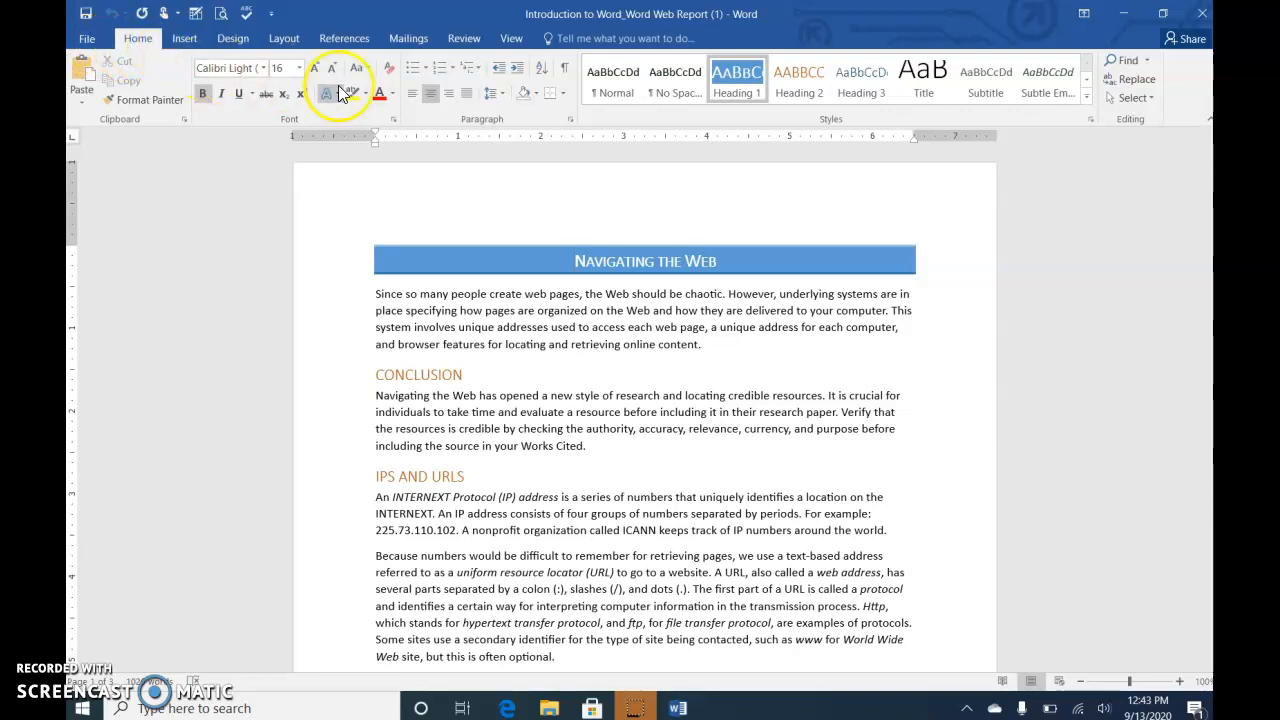
Examine the document's file information and the available commands for formatting, inserting, design, page layout and references.
left_click(87, 39)
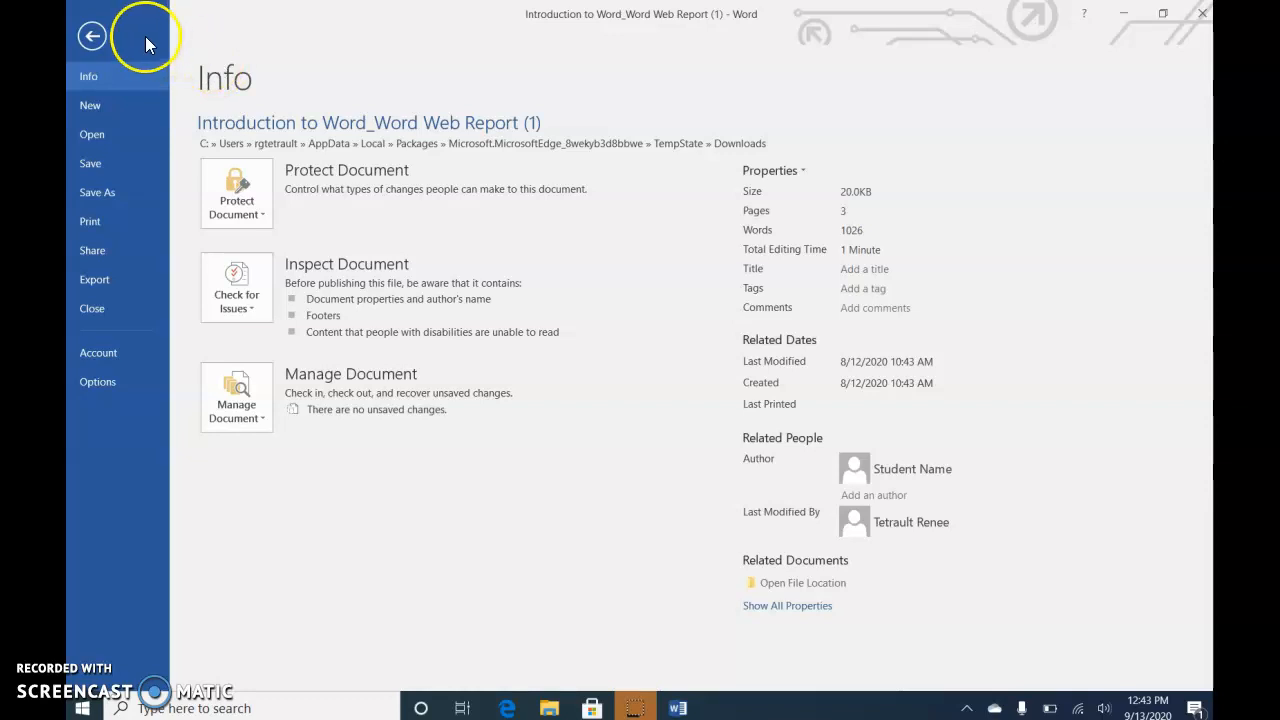
left_click(93, 38)
left_click(148, 48)
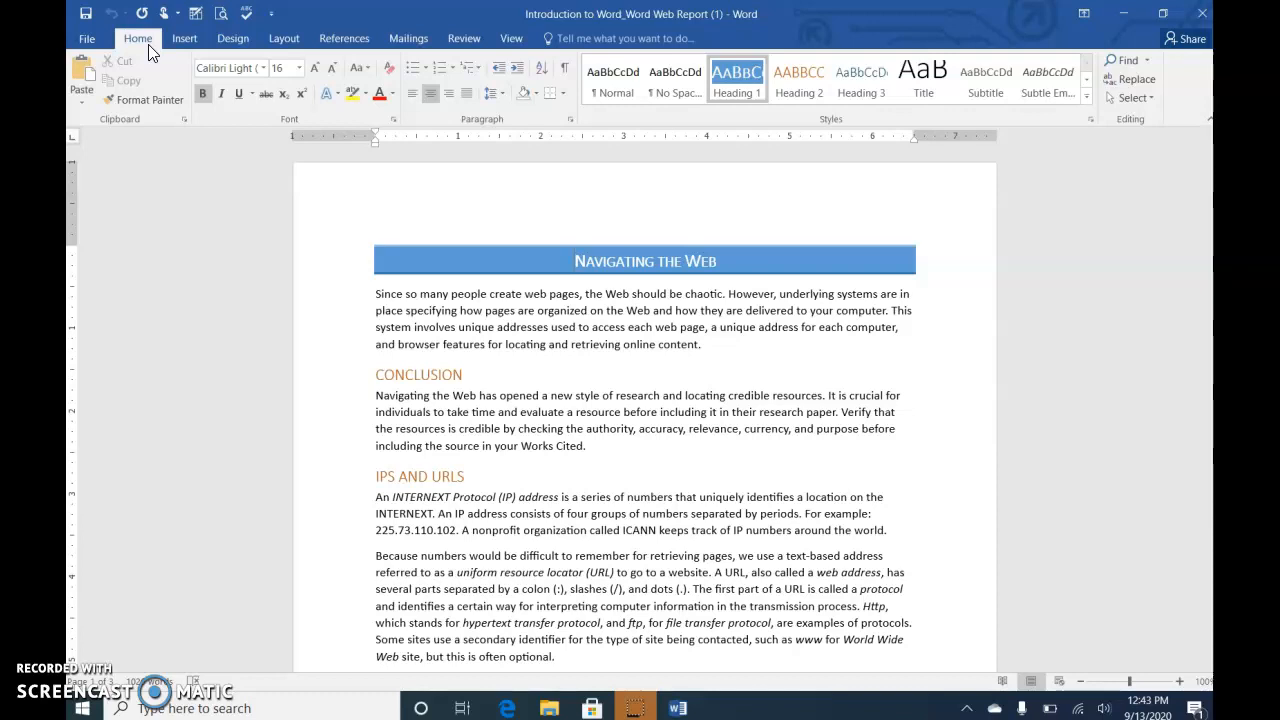
left_click(161, 117)
left_click(140, 103)
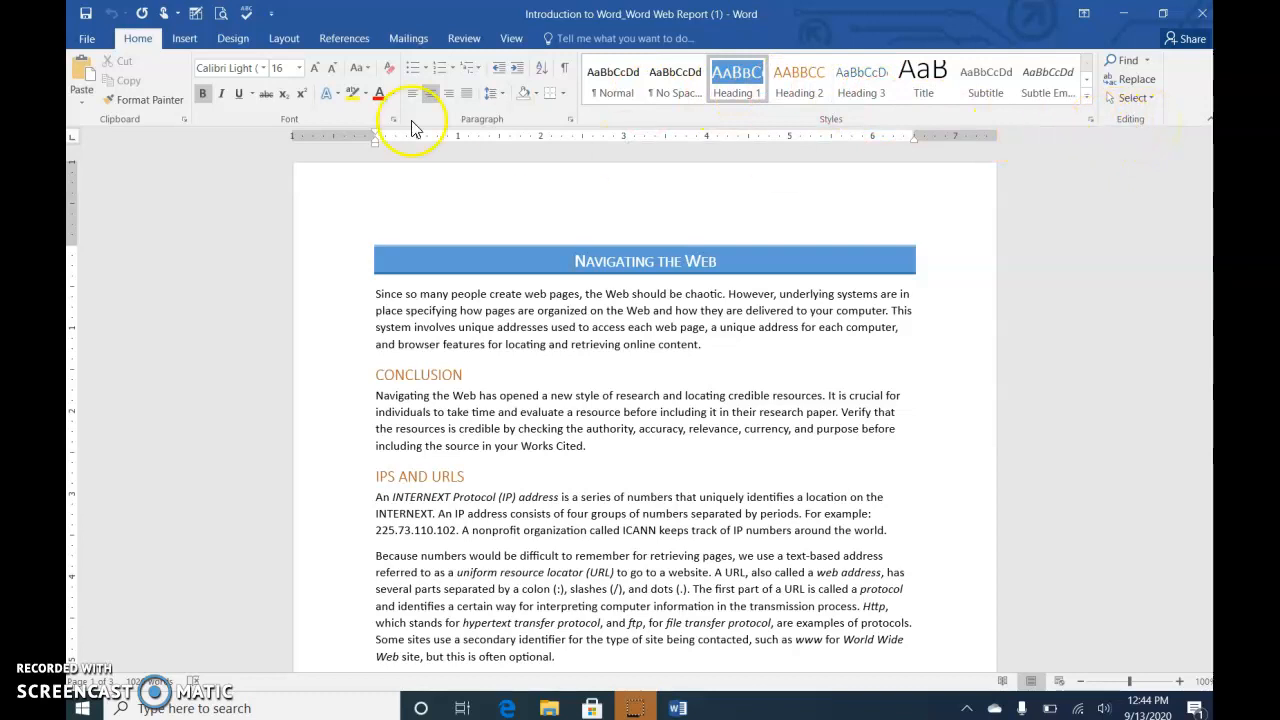
left_click(186, 42)
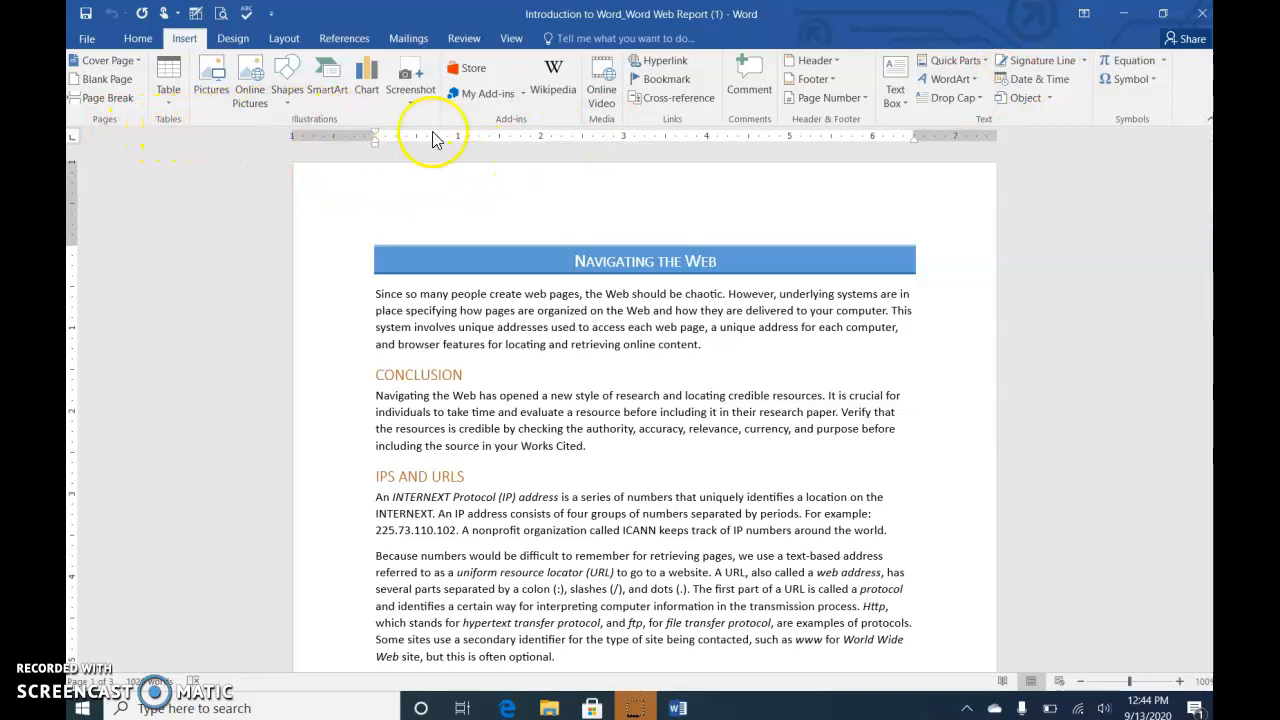
left_click(236, 41)
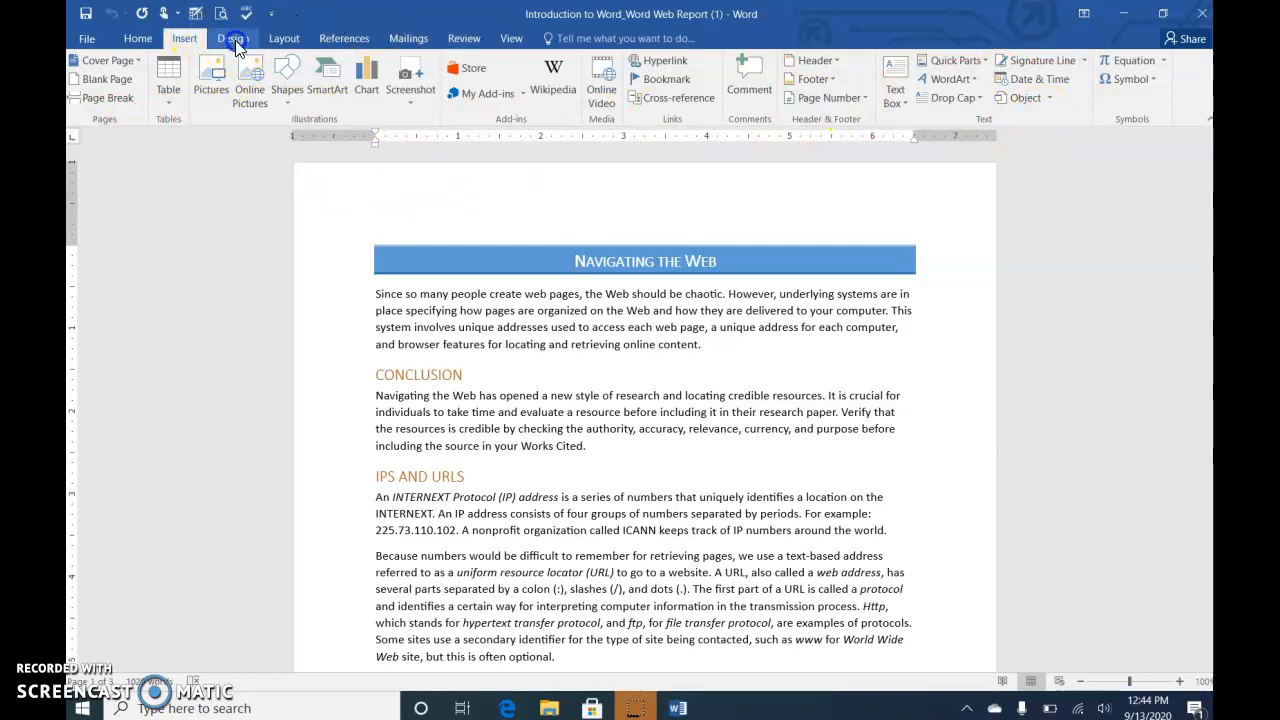
left_click(290, 40)
left_click(348, 42)
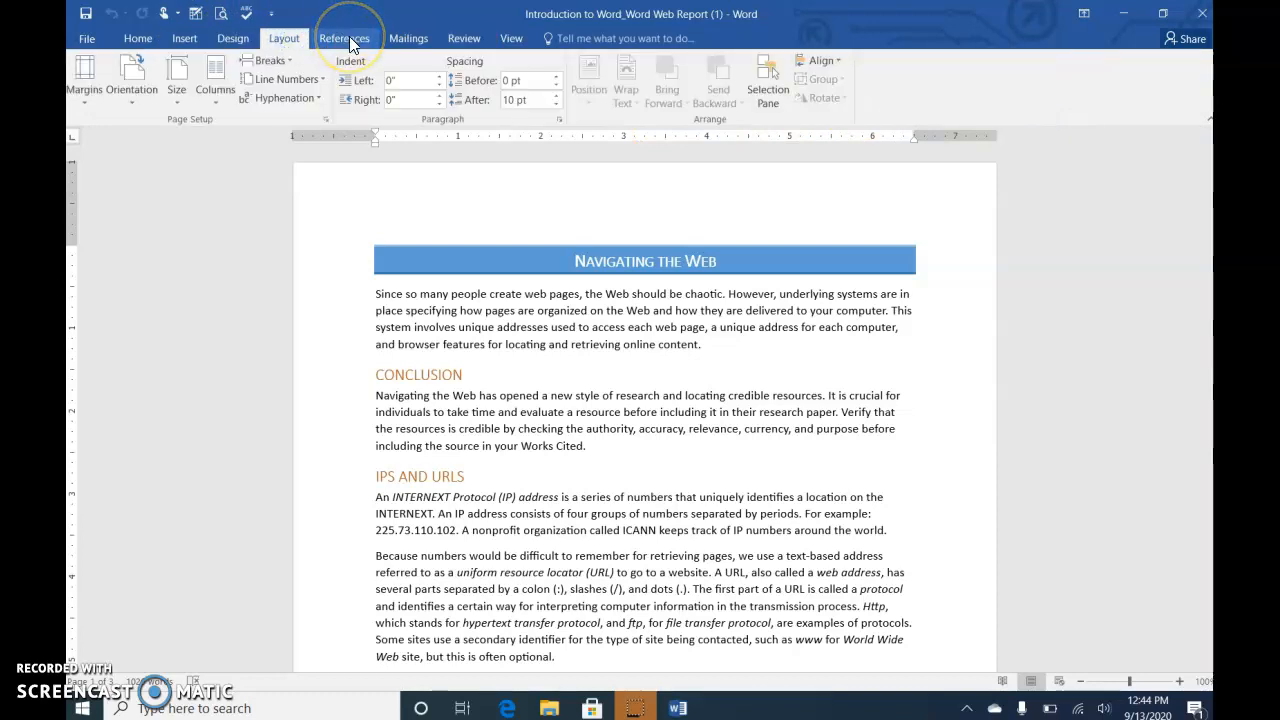
left_click(148, 38)
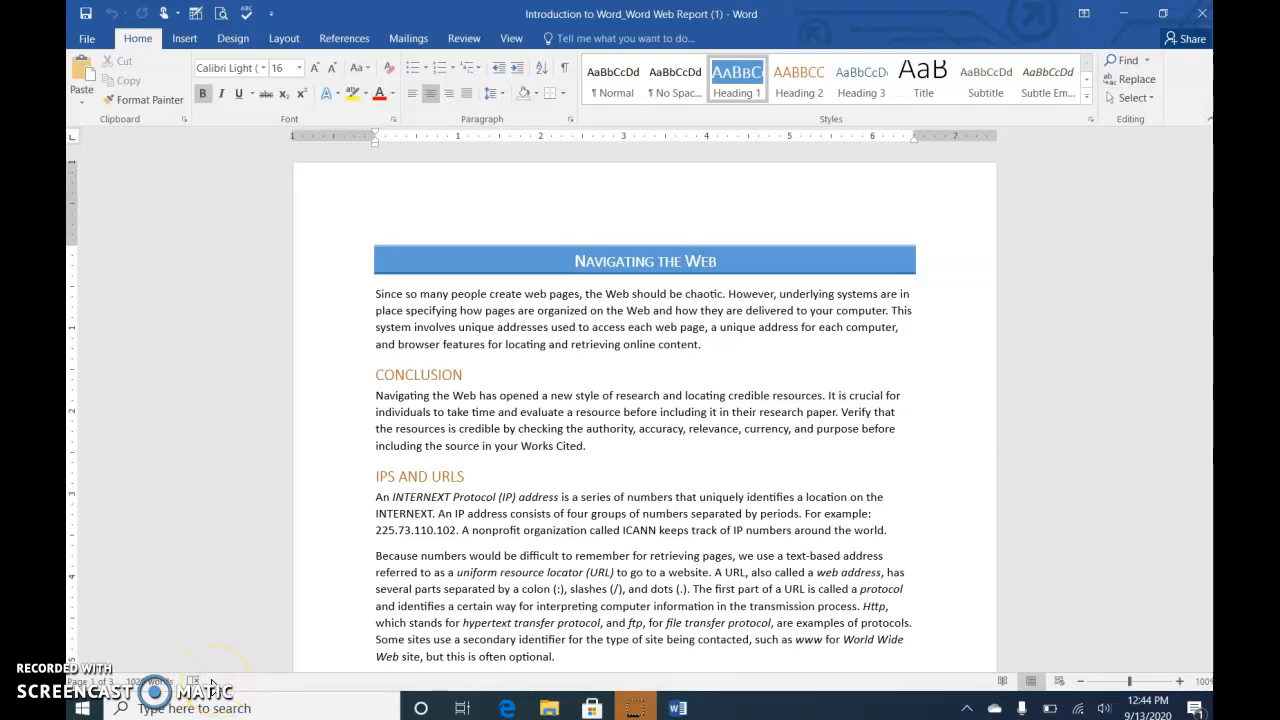
Look through the report's tables and the Browsing Web Pages section, ending back at the title Navigating the Web.
scroll(629, 594, "down", 5)
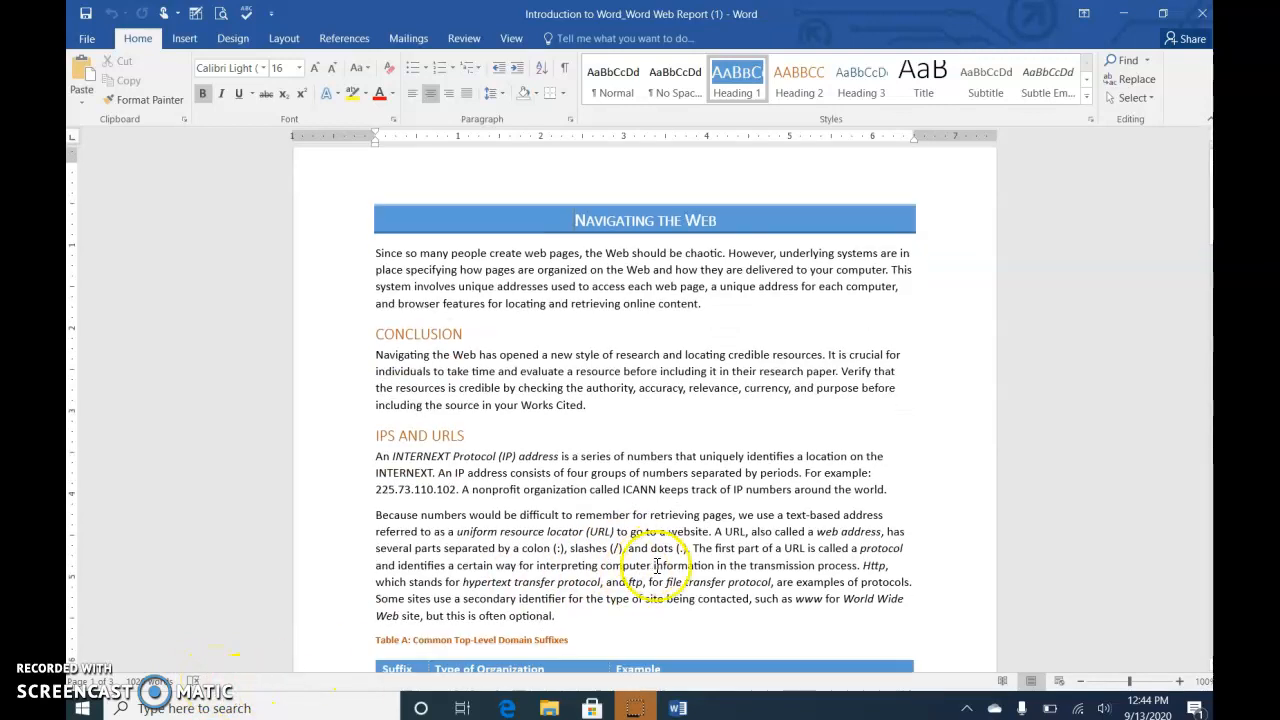
scroll(686, 548, "down", 9)
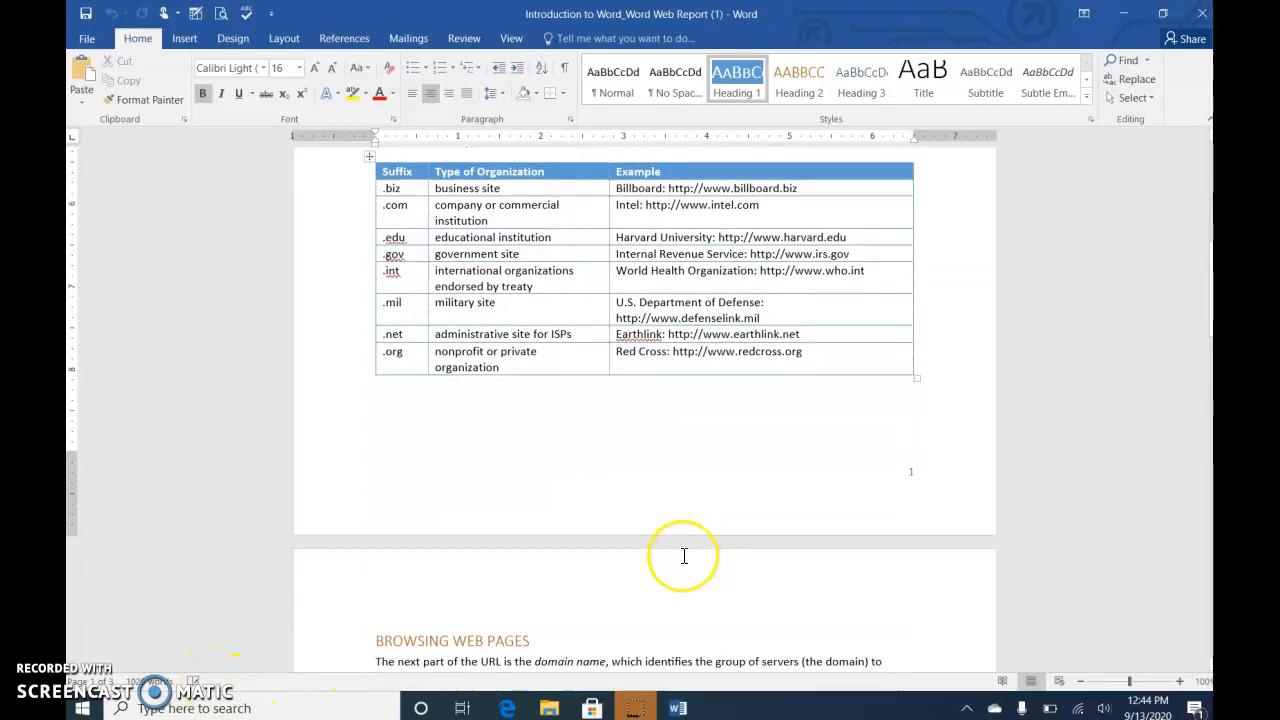
scroll(684, 556, "down", 6)
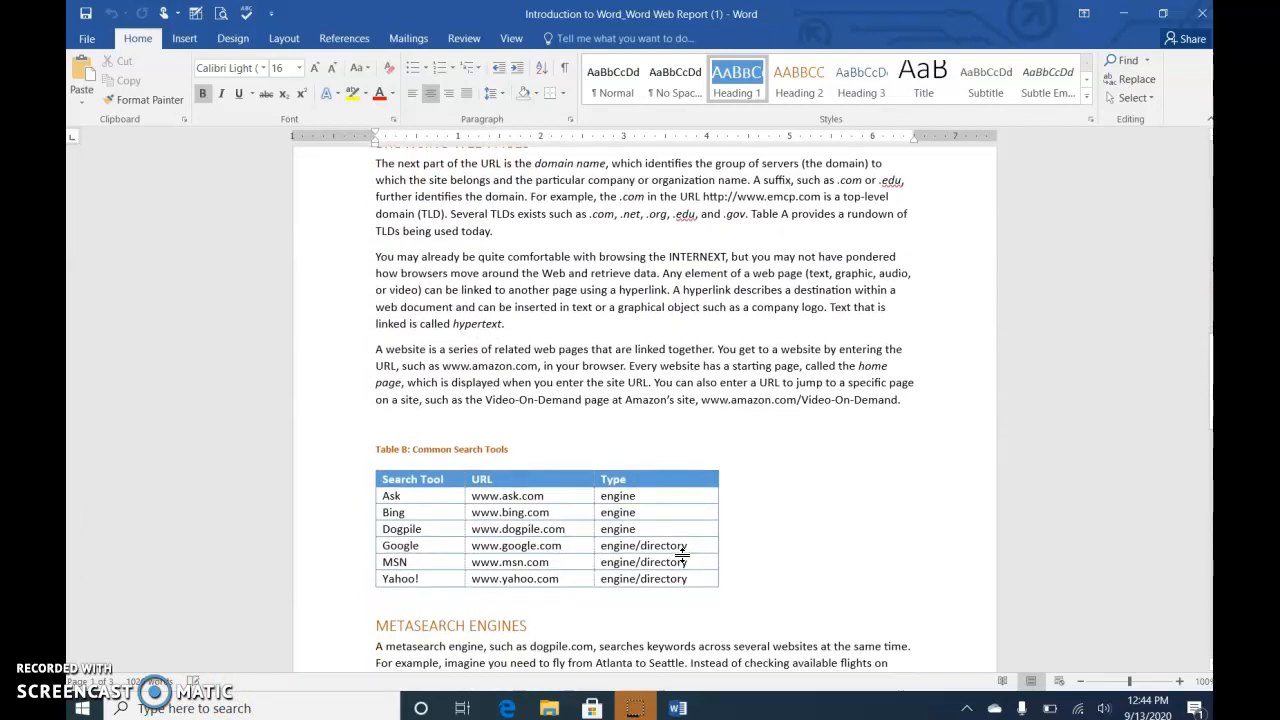
scroll(684, 556, "up", 7)
left_click(697, 478)
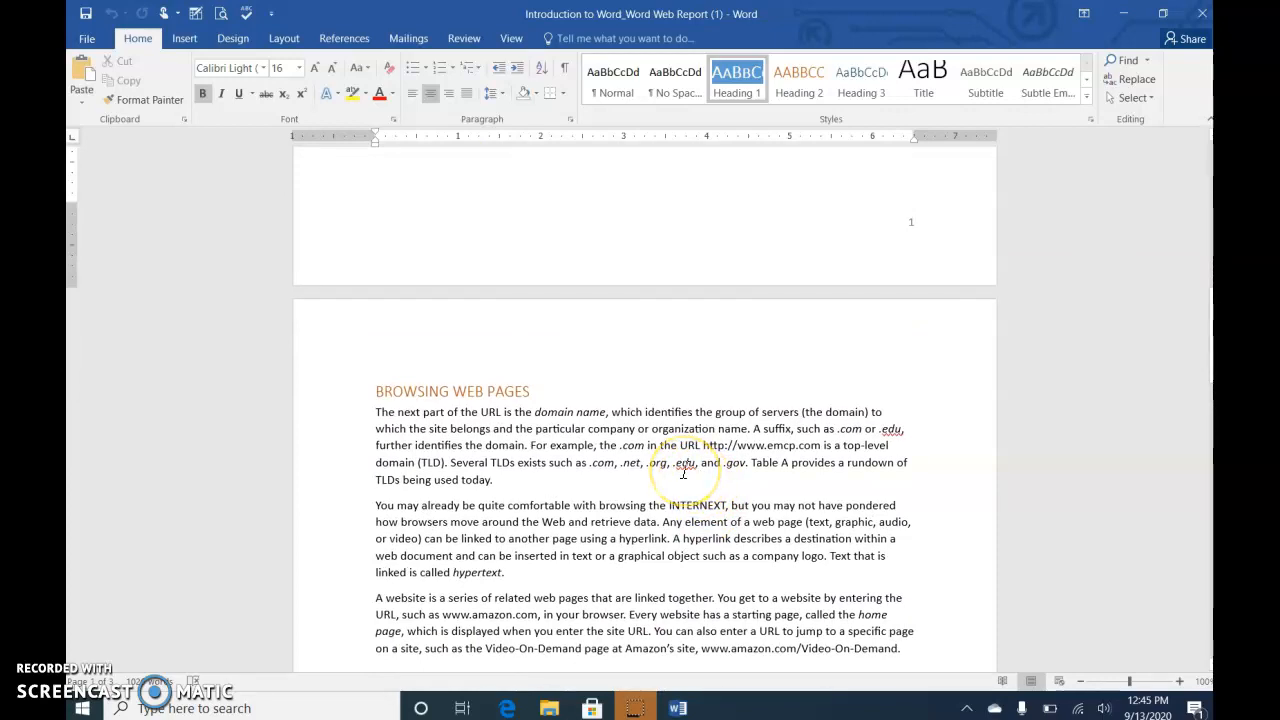
left_click(822, 494)
left_click(537, 516)
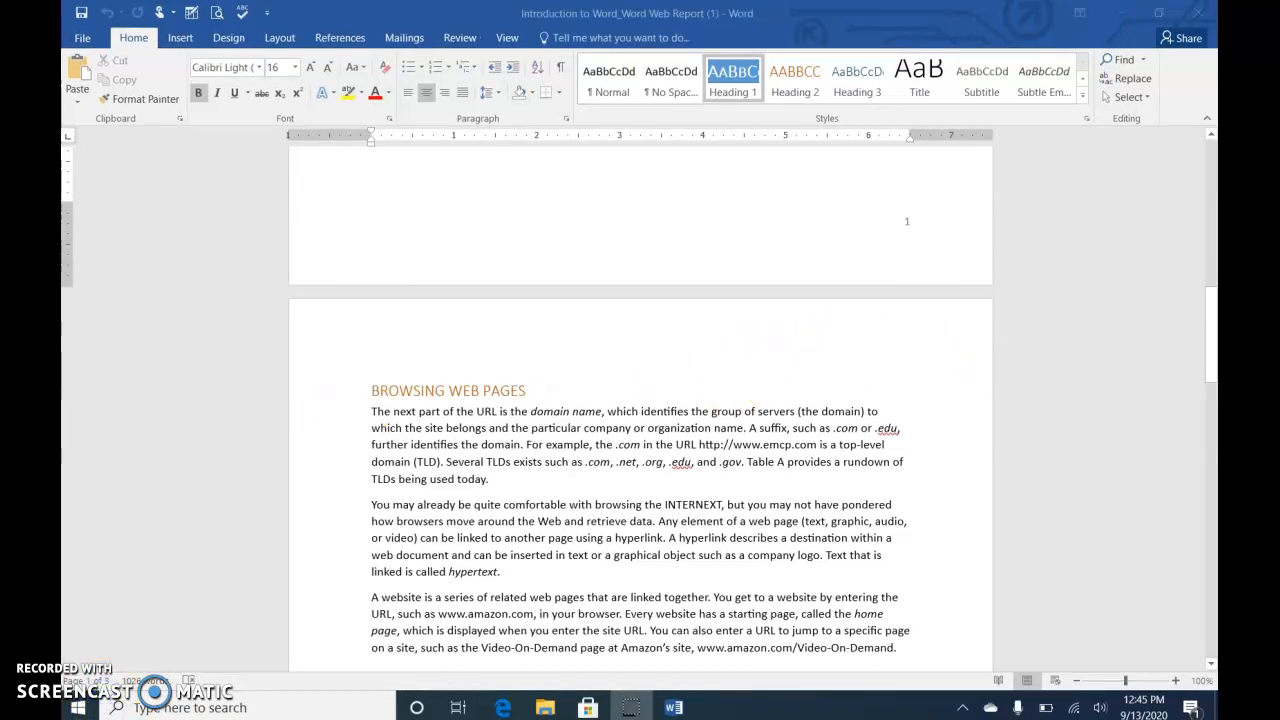
left_click_drag(1212, 370, 1212, 185)
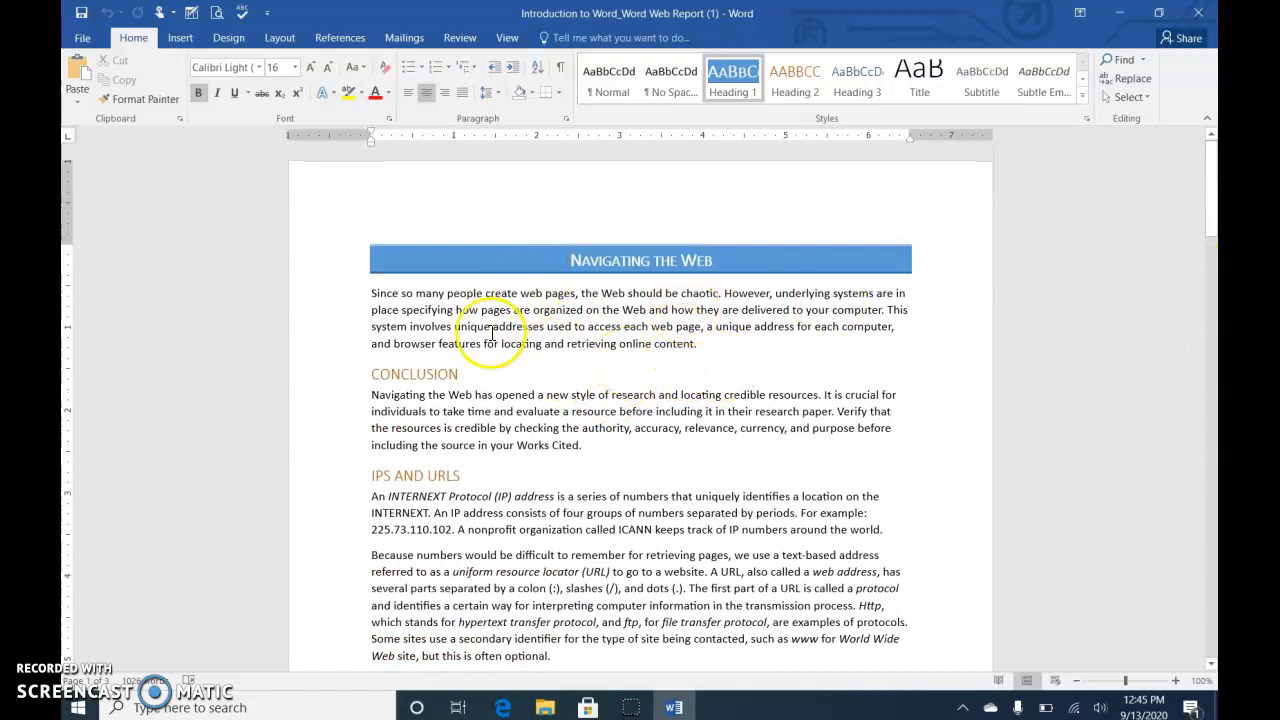
Place the insertion point at the start and end of the first paragraph, and at the end of the Conclusion paragraph.
left_click(372, 296)
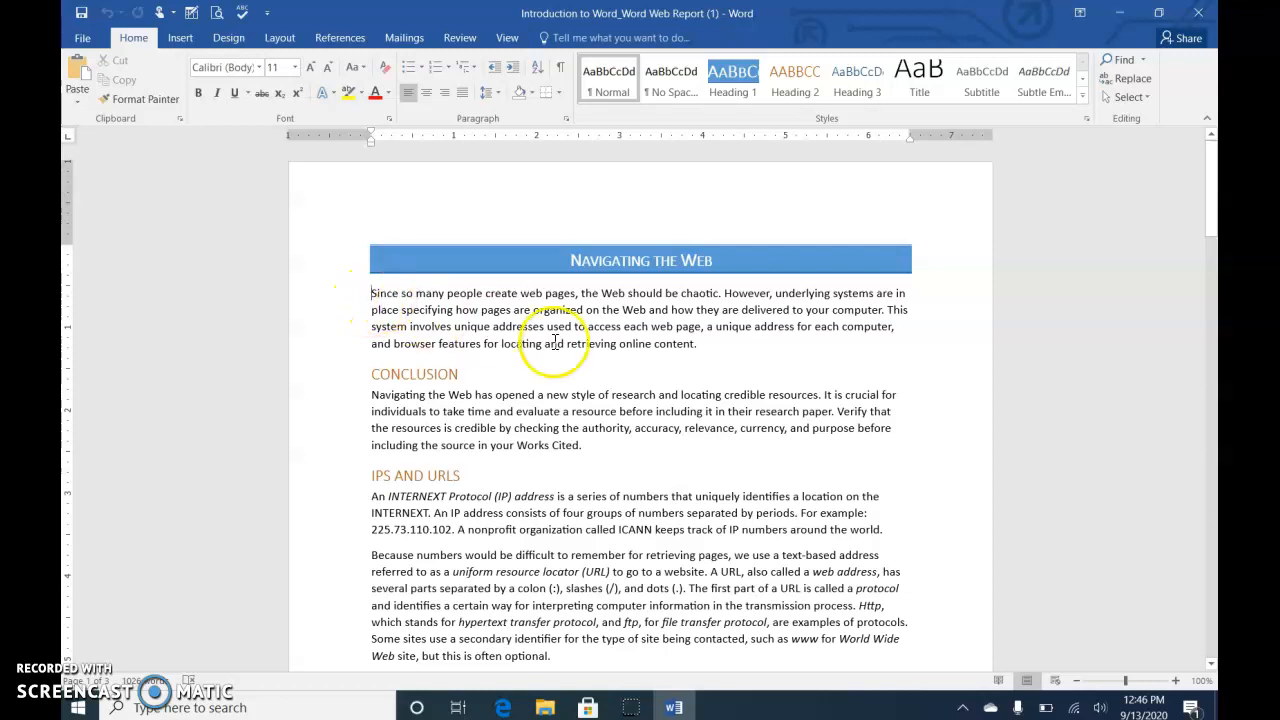
left_click(705, 344)
left_click(592, 447)
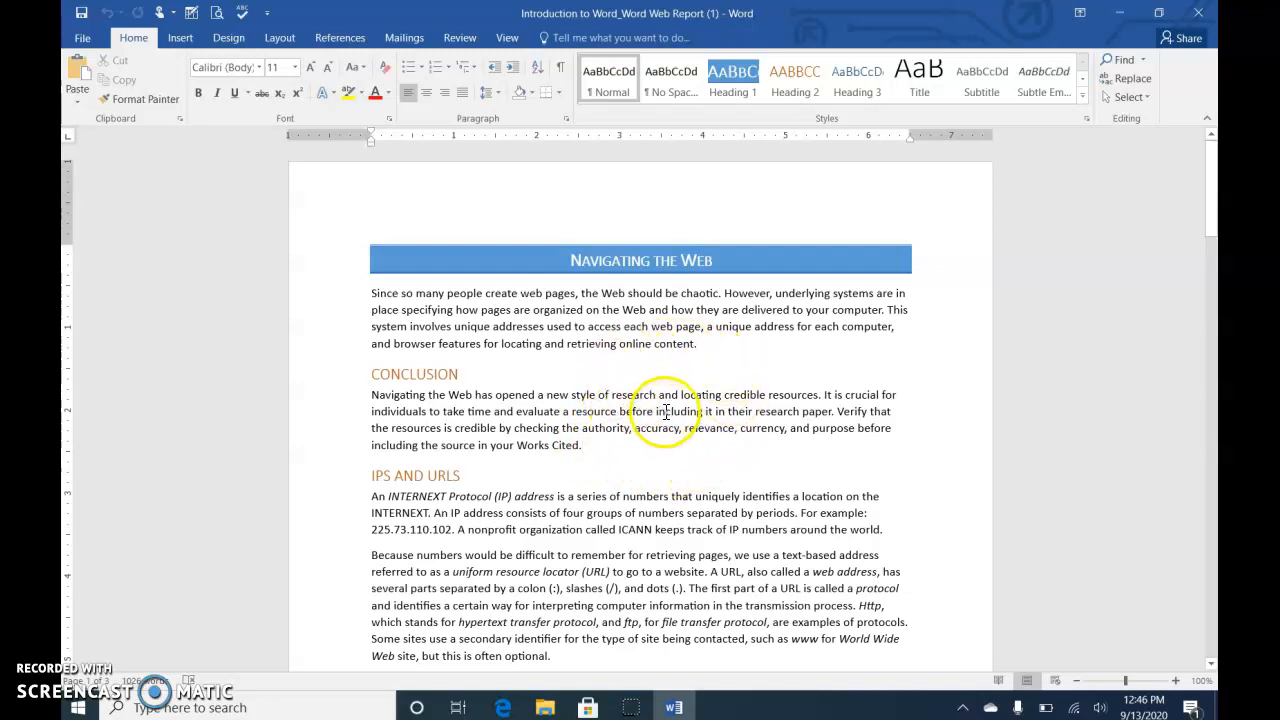
View the full Font settings for the text at the insertion point and close them without making changes.
left_click(694, 326)
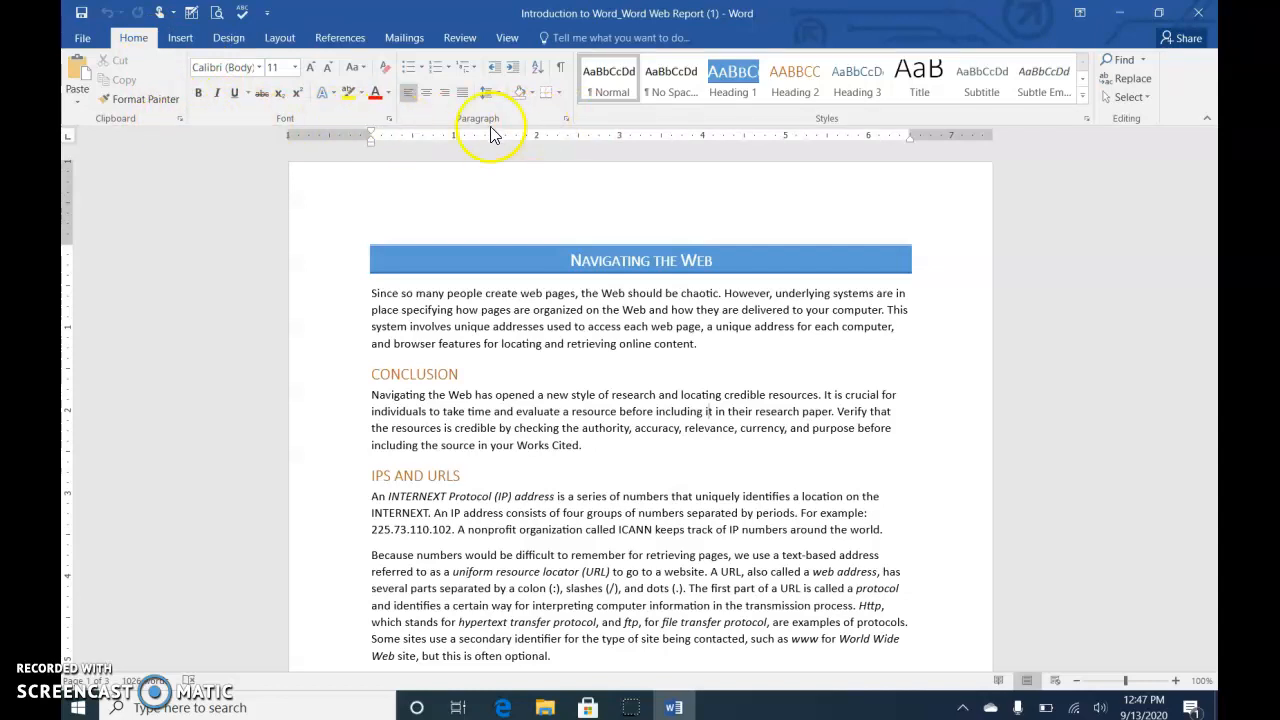
left_click(389, 117)
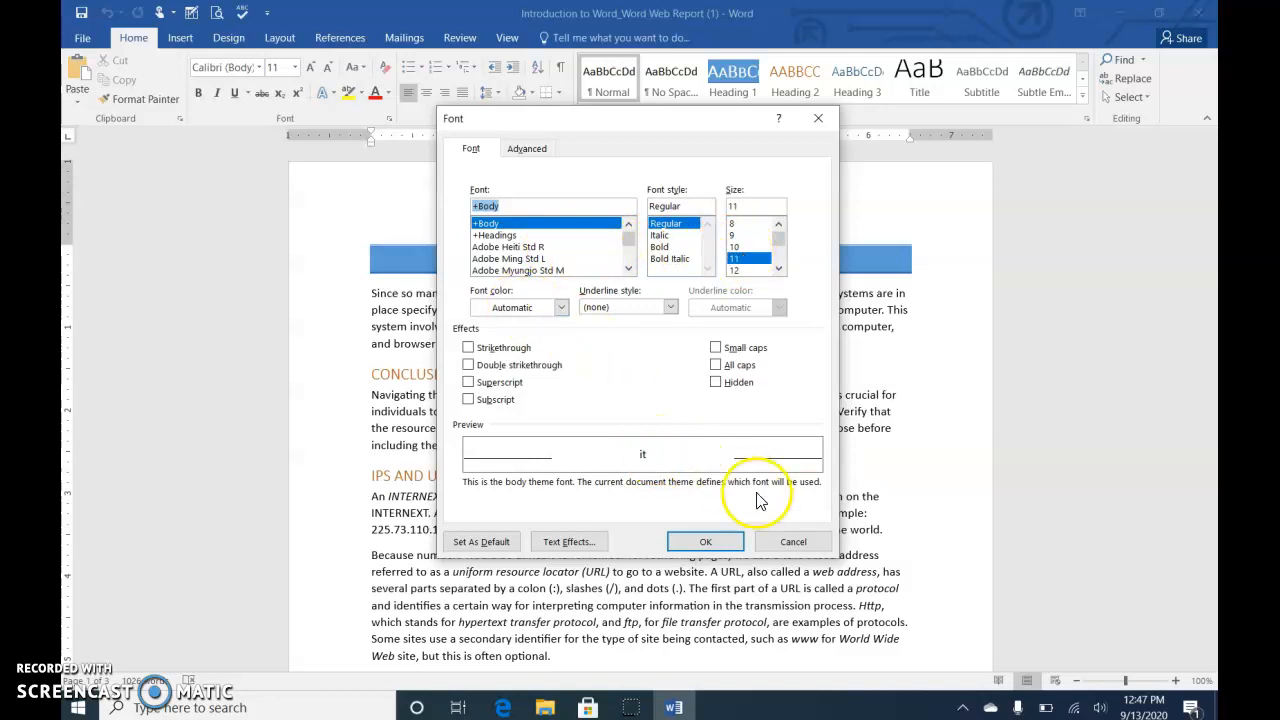
left_click(795, 542)
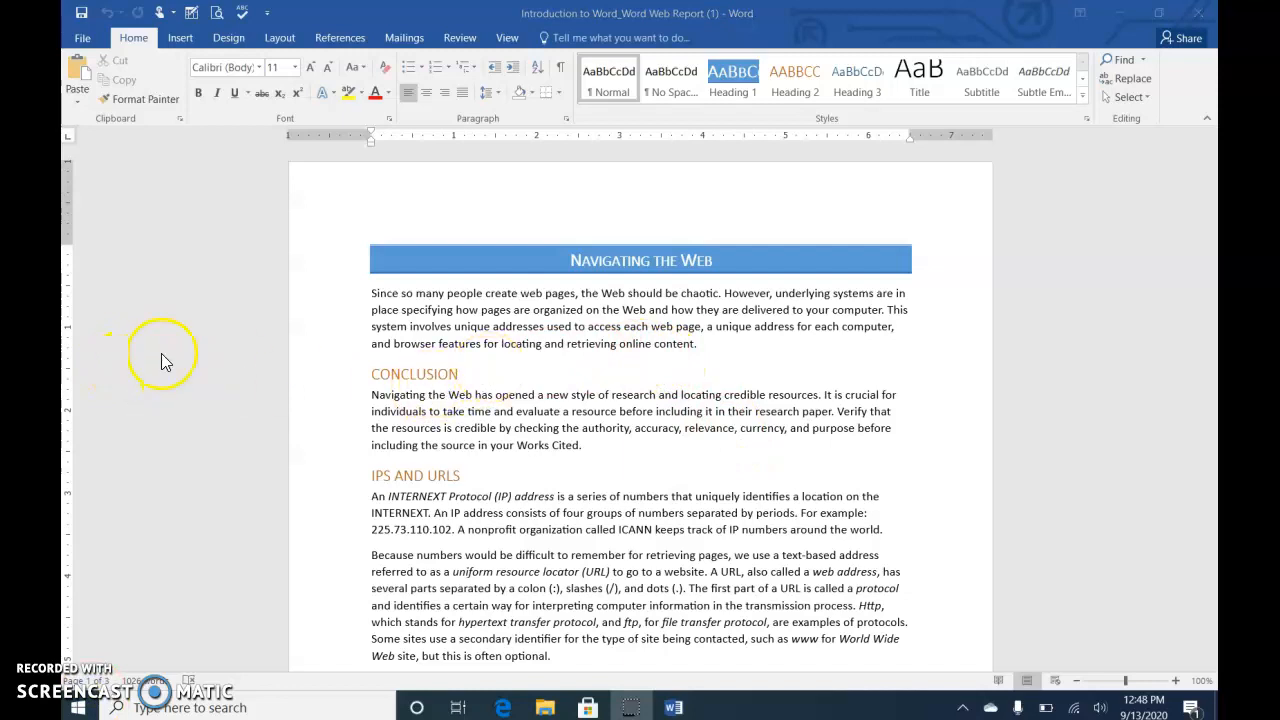
Select the word "people" in the first paragraph and clear the selection.
left_click(461, 296)
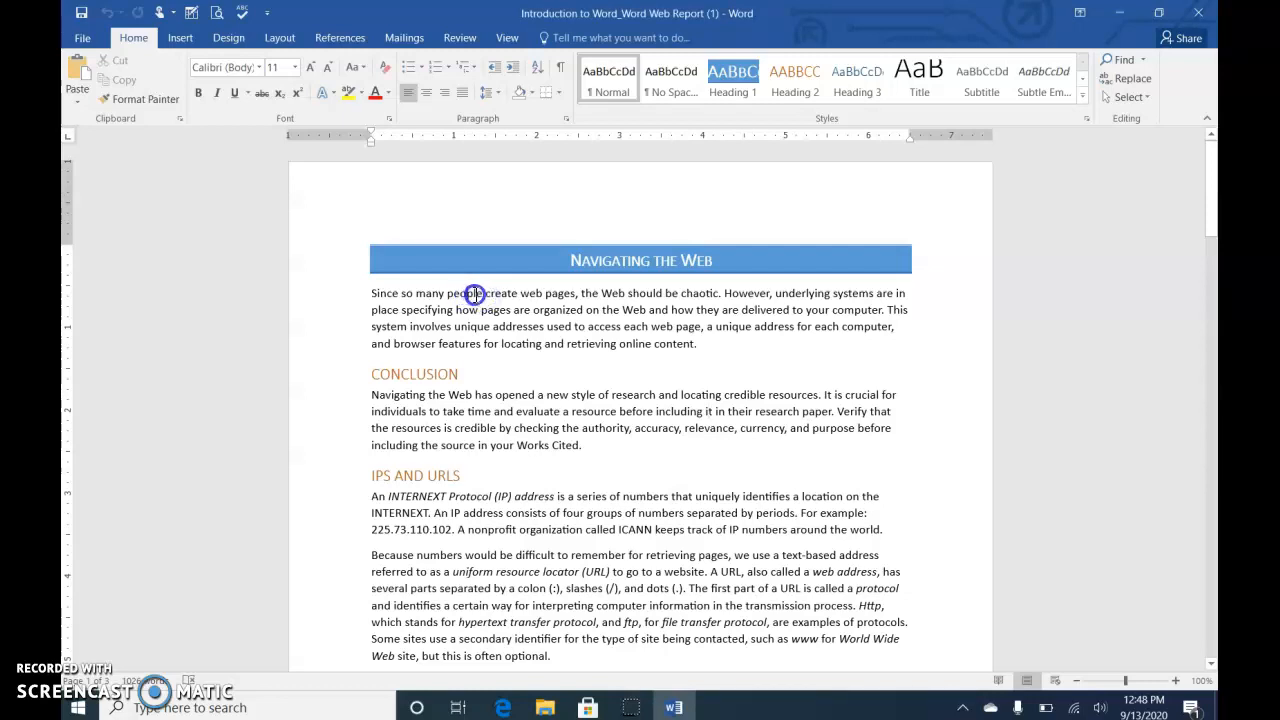
double_click(465, 296)
left_click_drag(463, 298, 482, 292)
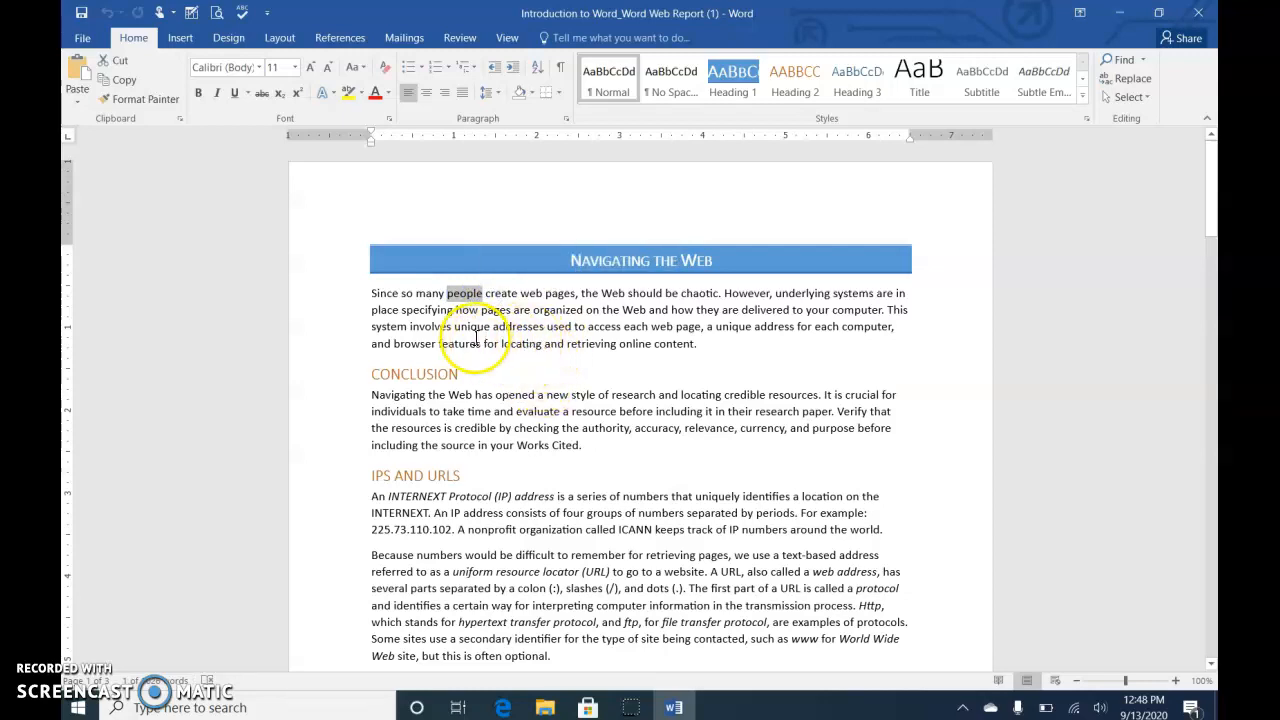
left_click(472, 330)
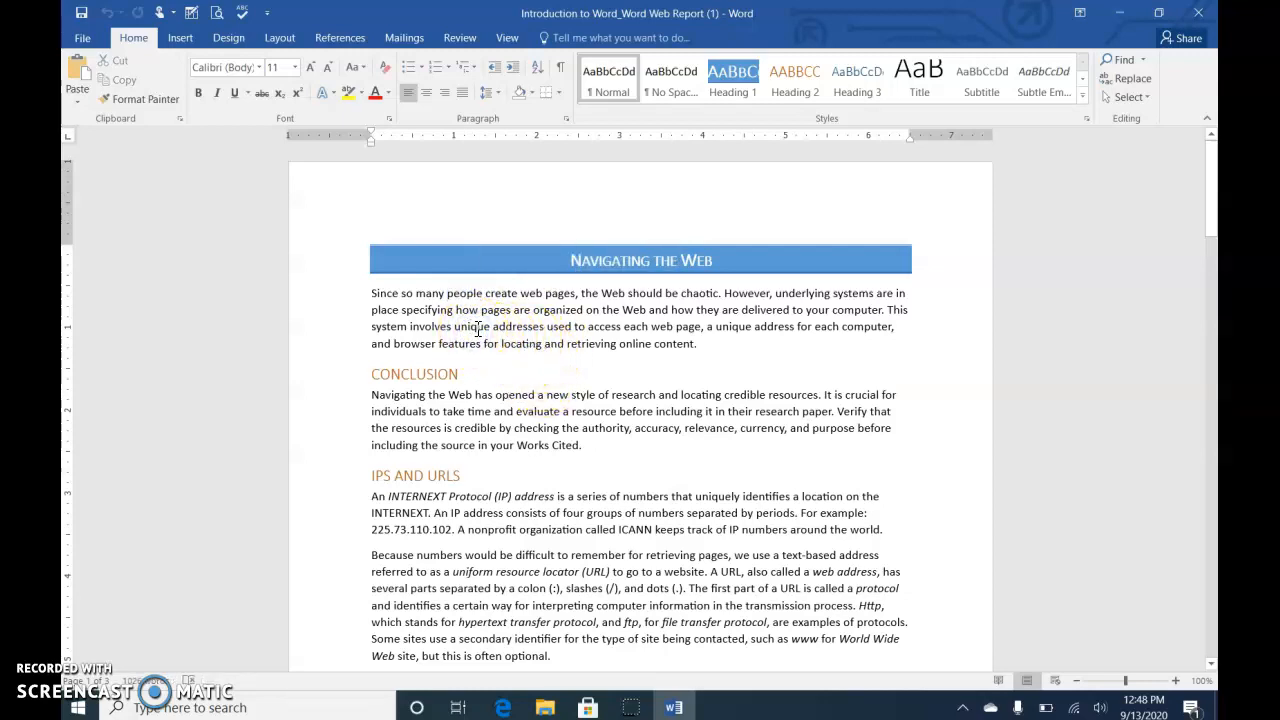
Select individual words in the first paragraph one at a time: "addresses", "computer" and "online".
left_click_drag(476, 328, 531, 328)
left_click(474, 327)
left_click_drag(476, 327, 523, 329)
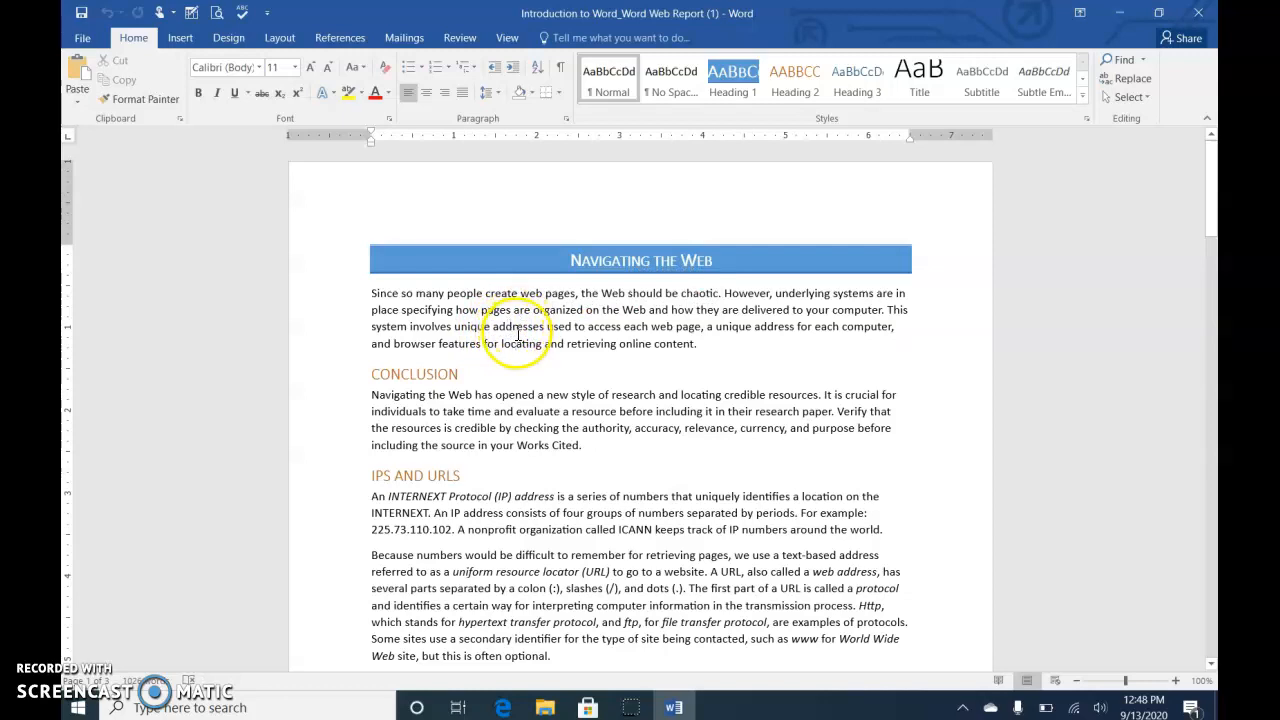
double_click(517, 326)
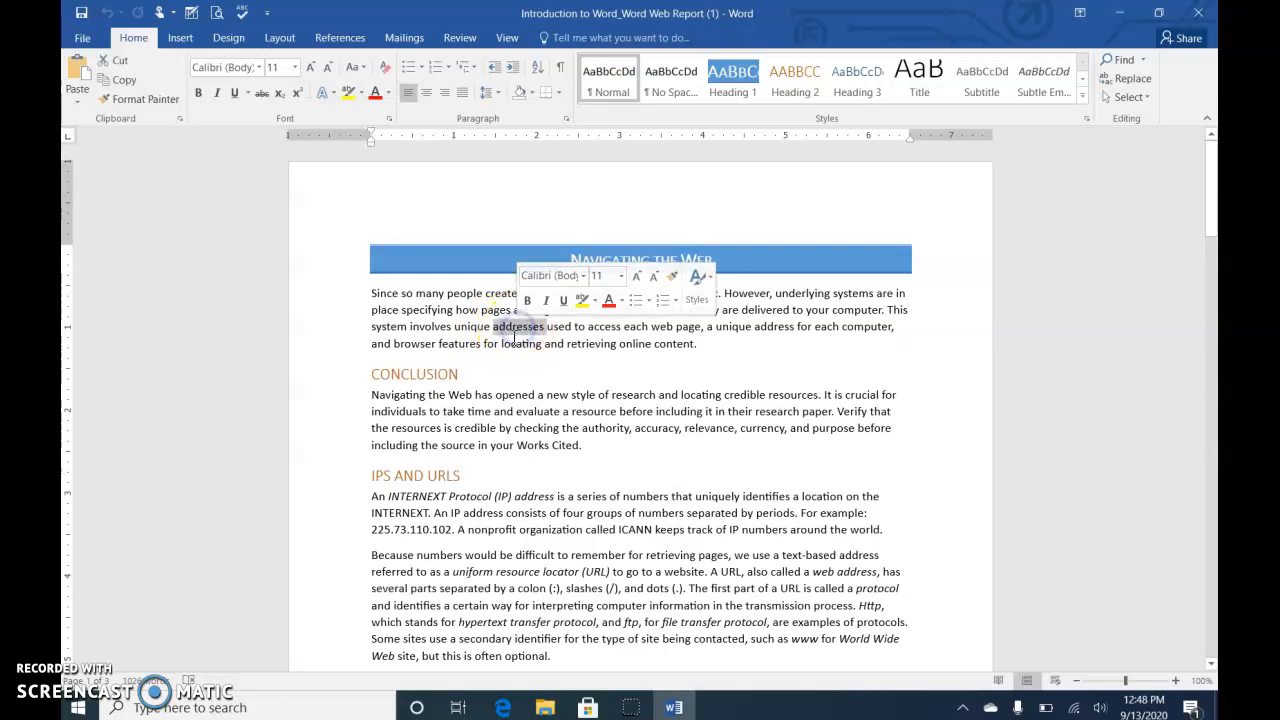
double_click(864, 327)
double_click(642, 344)
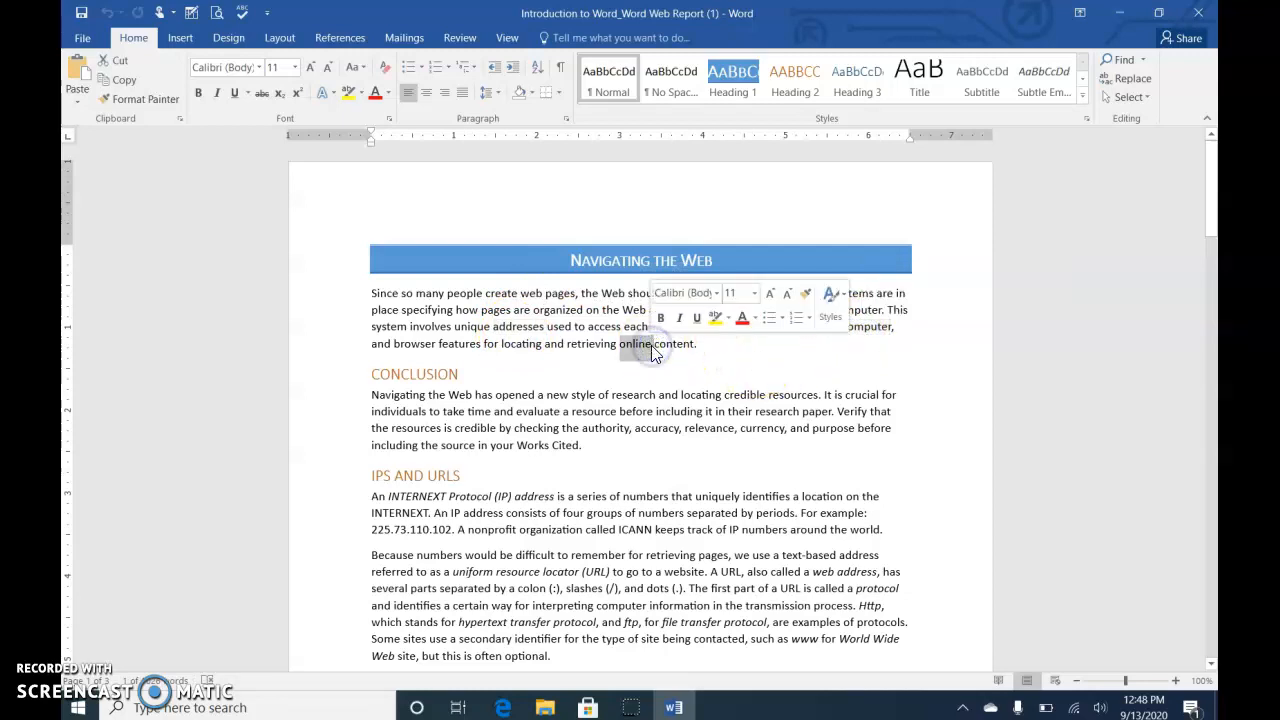
Select the entire first paragraph, followed by the entire paragraph under the Conclusion heading.
triple_click(597, 327)
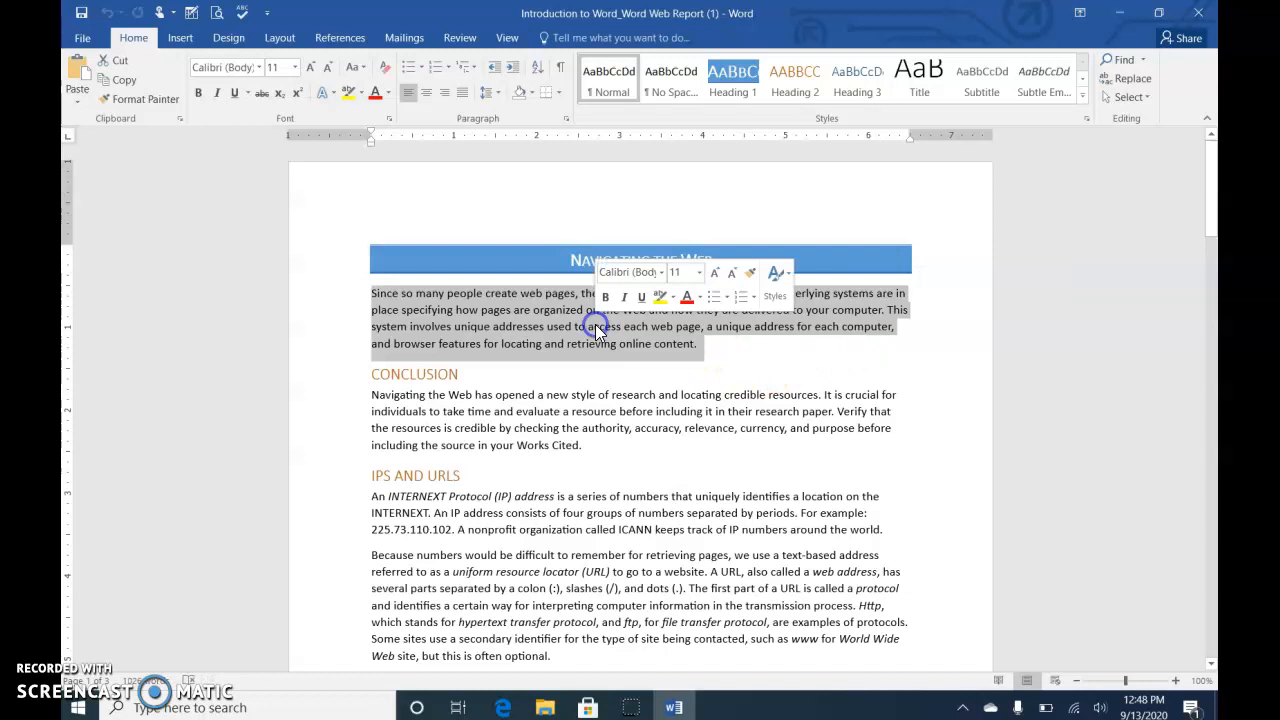
left_click(584, 413)
triple_click(584, 415)
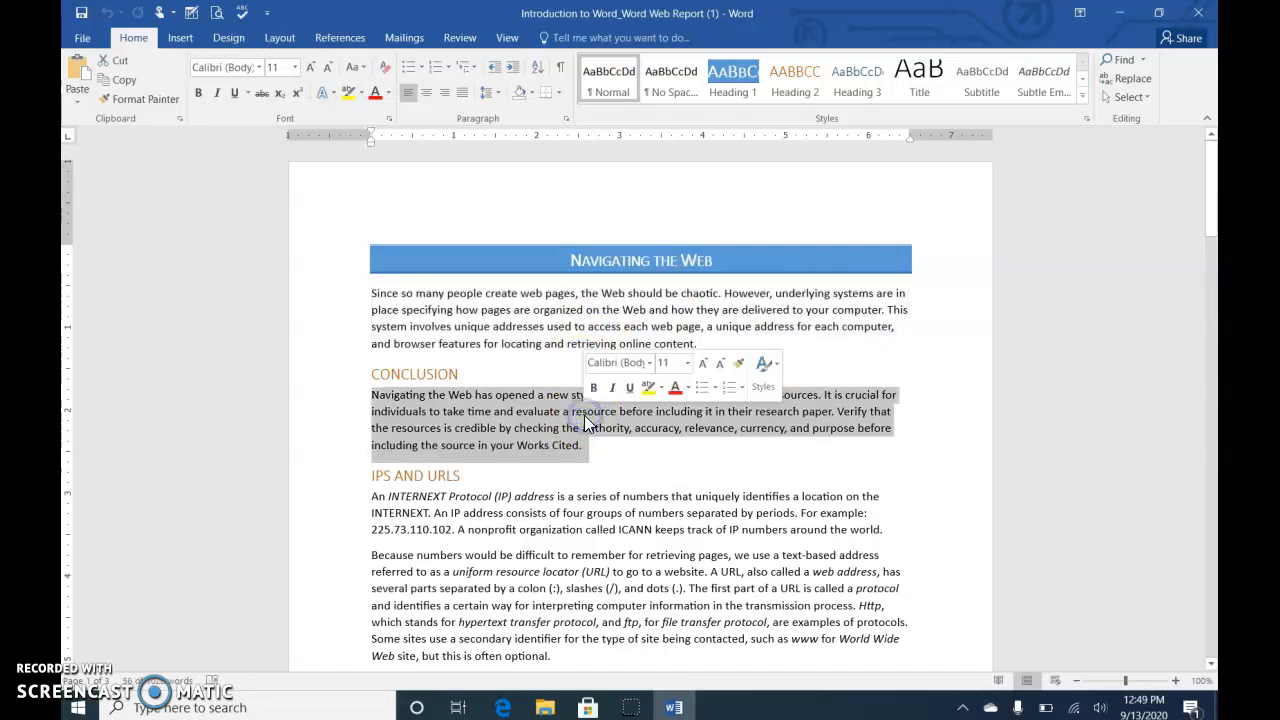
Select the word "access" and the whole second line of the first paragraph, clearing the selection after each.
double_click(591, 330)
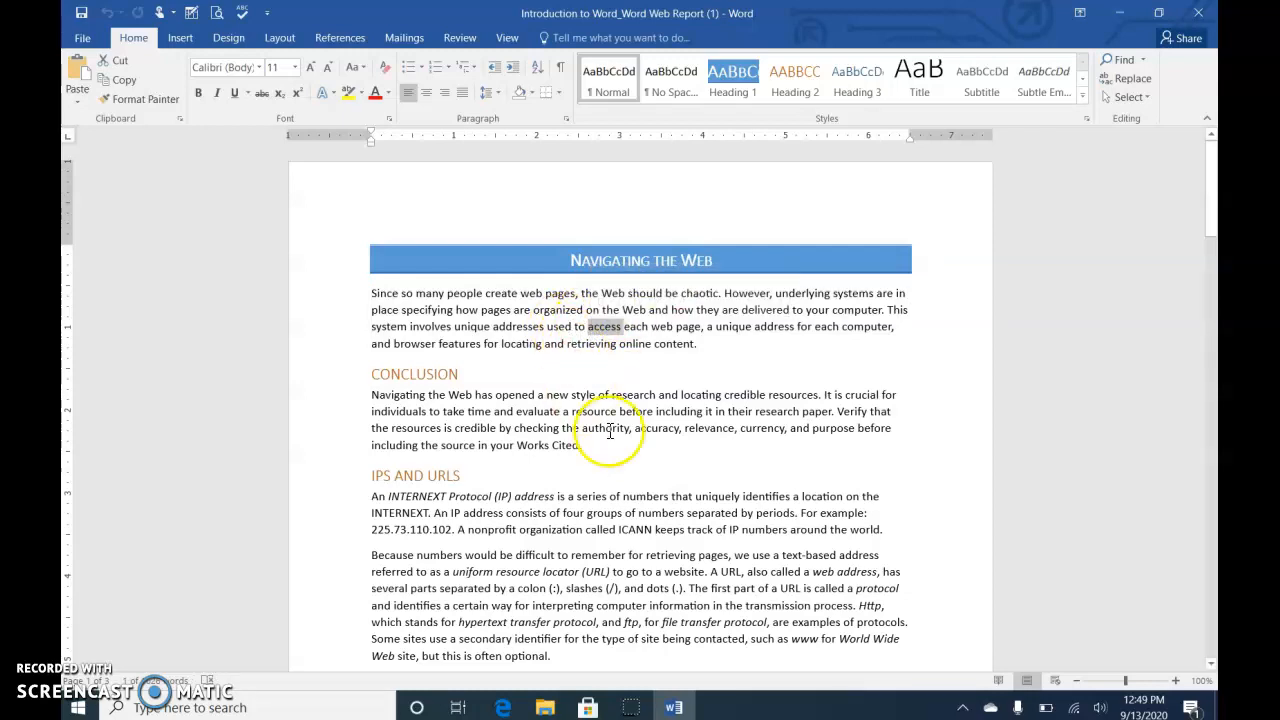
left_click(392, 327)
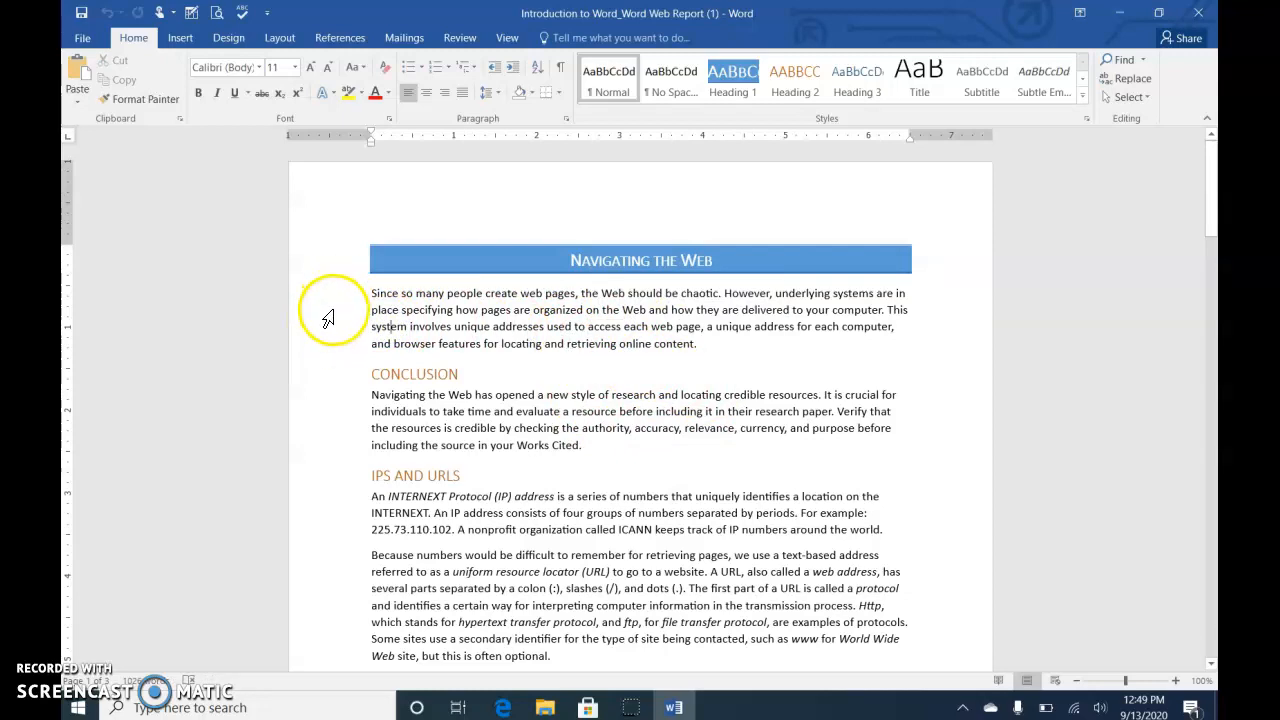
left_click(329, 318)
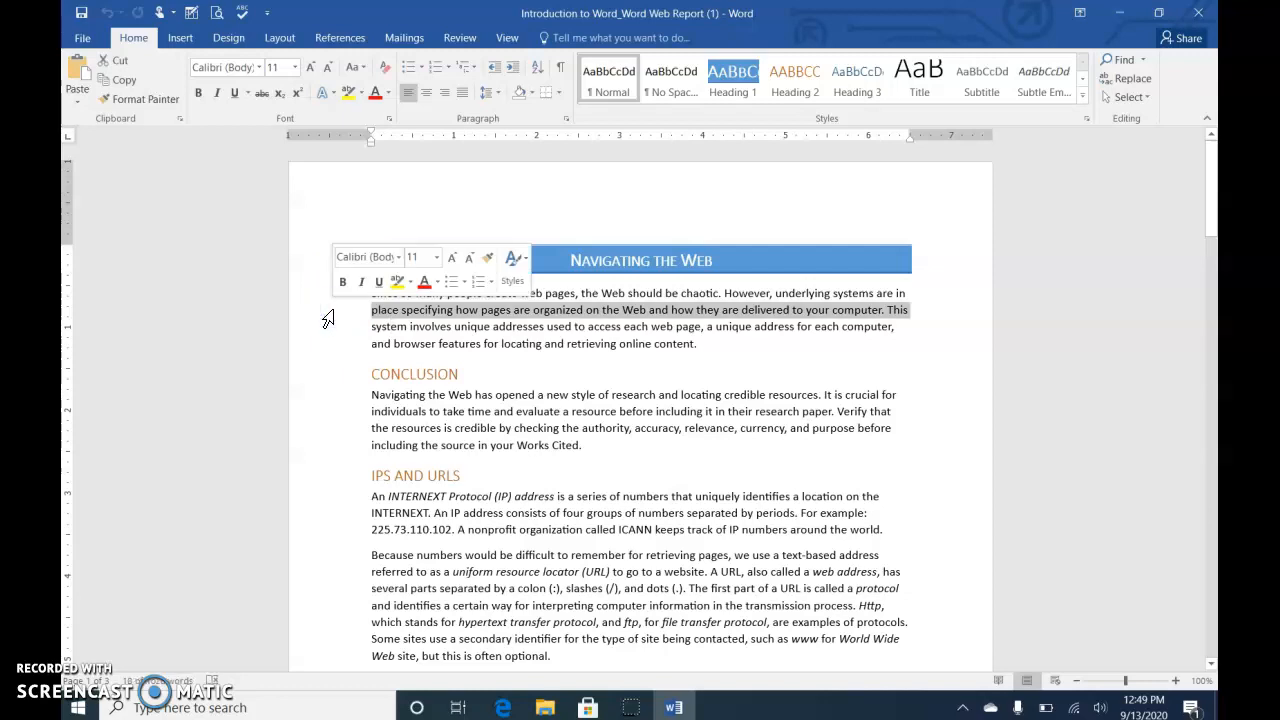
left_click(724, 354)
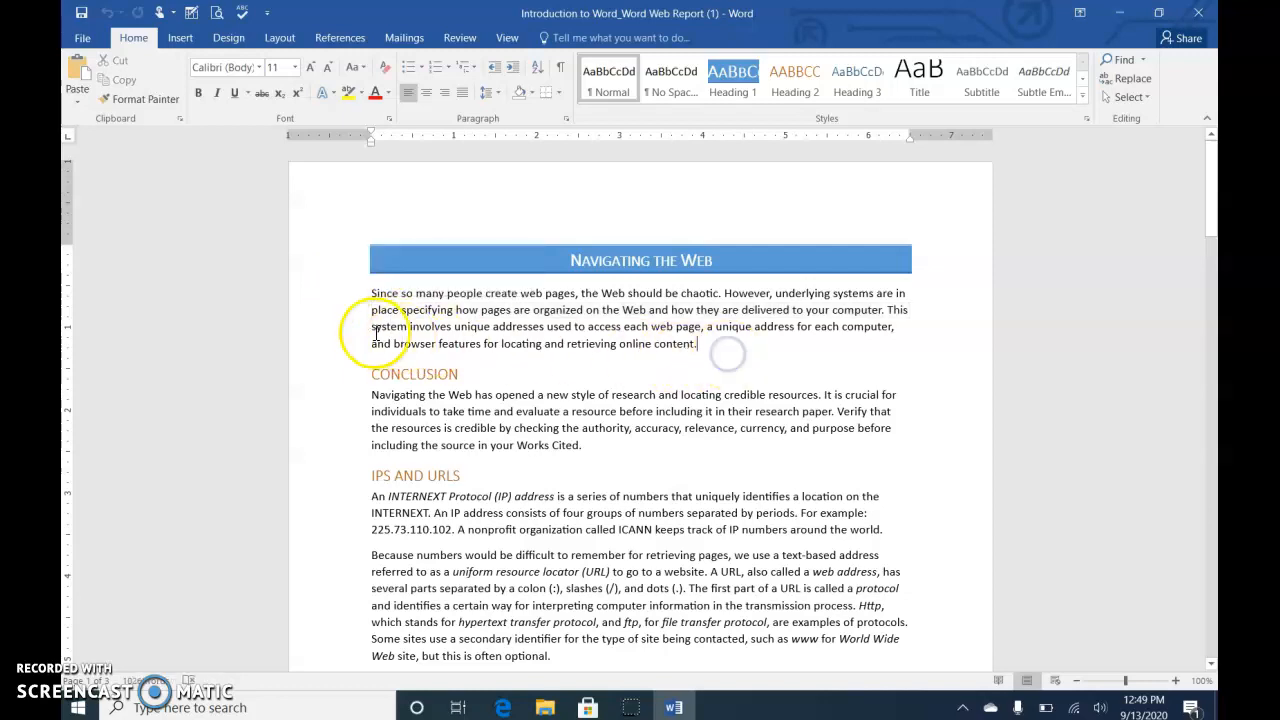
Select the third line under the Conclusion heading, and try italic formatting on that whole paragraph before undoing it.
left_click(327, 430)
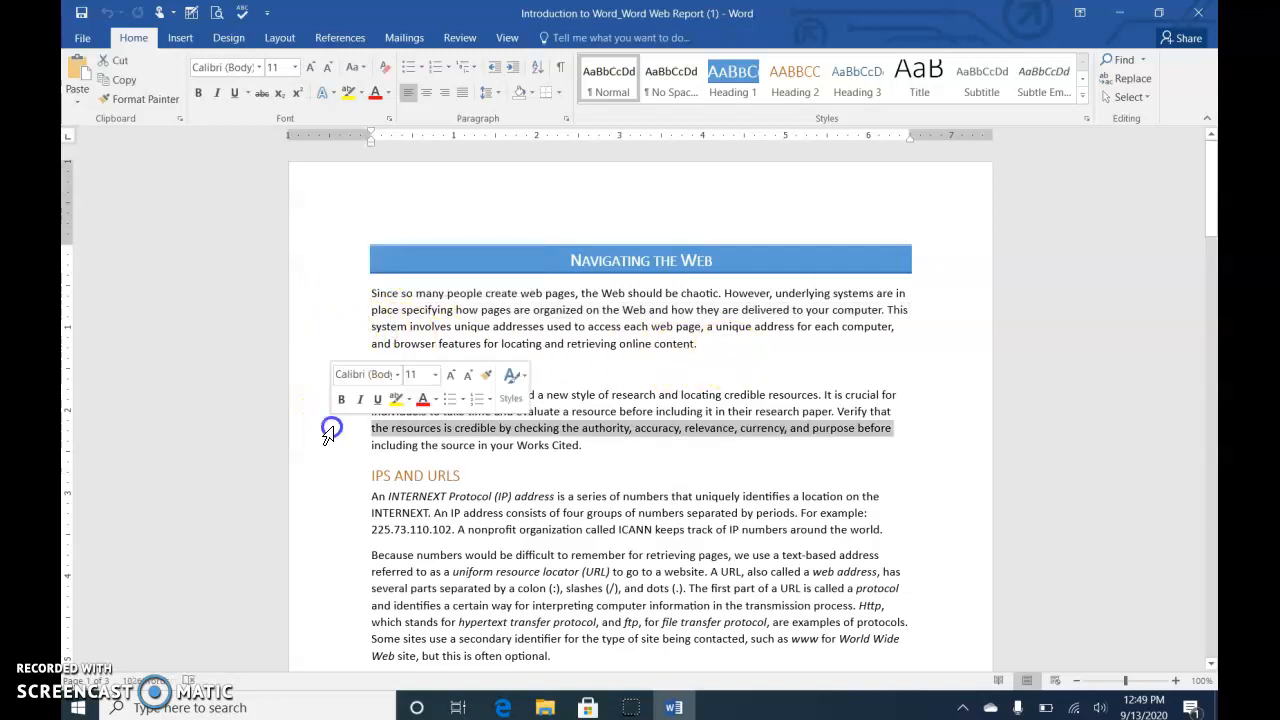
left_click(729, 445)
left_click_drag(328, 398, 493, 460)
left_click(490, 431)
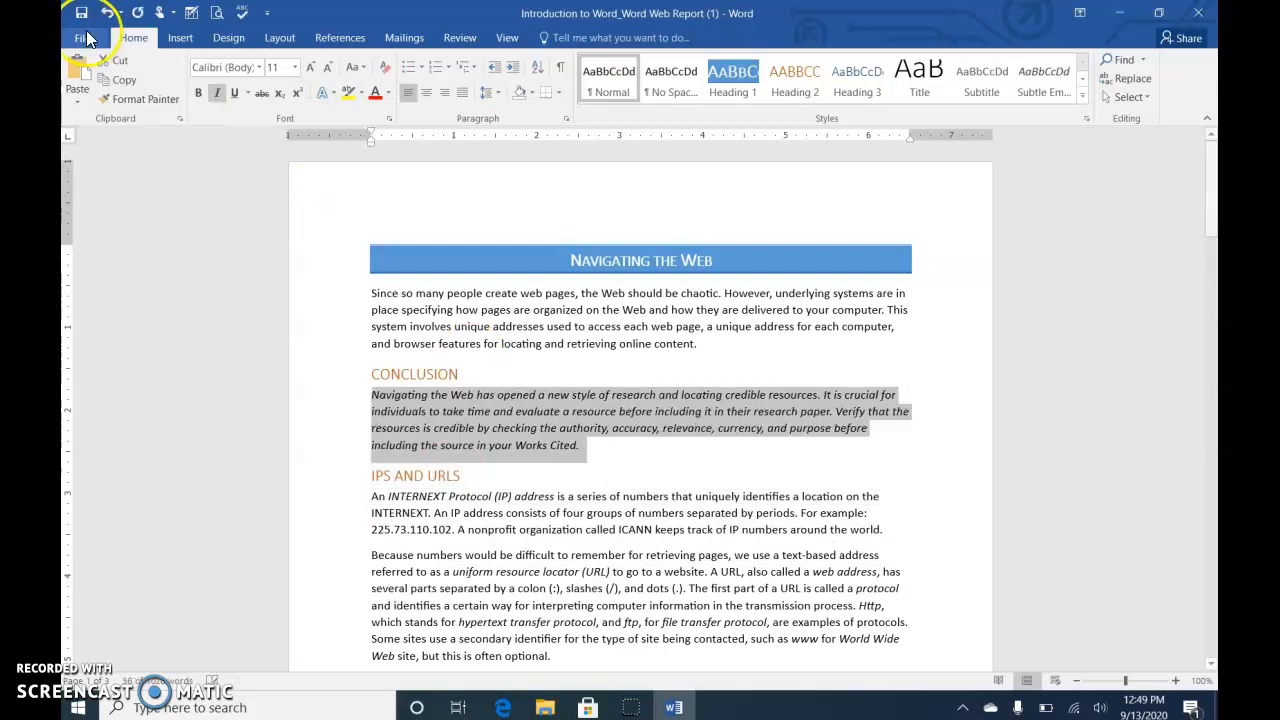
left_click(107, 12)
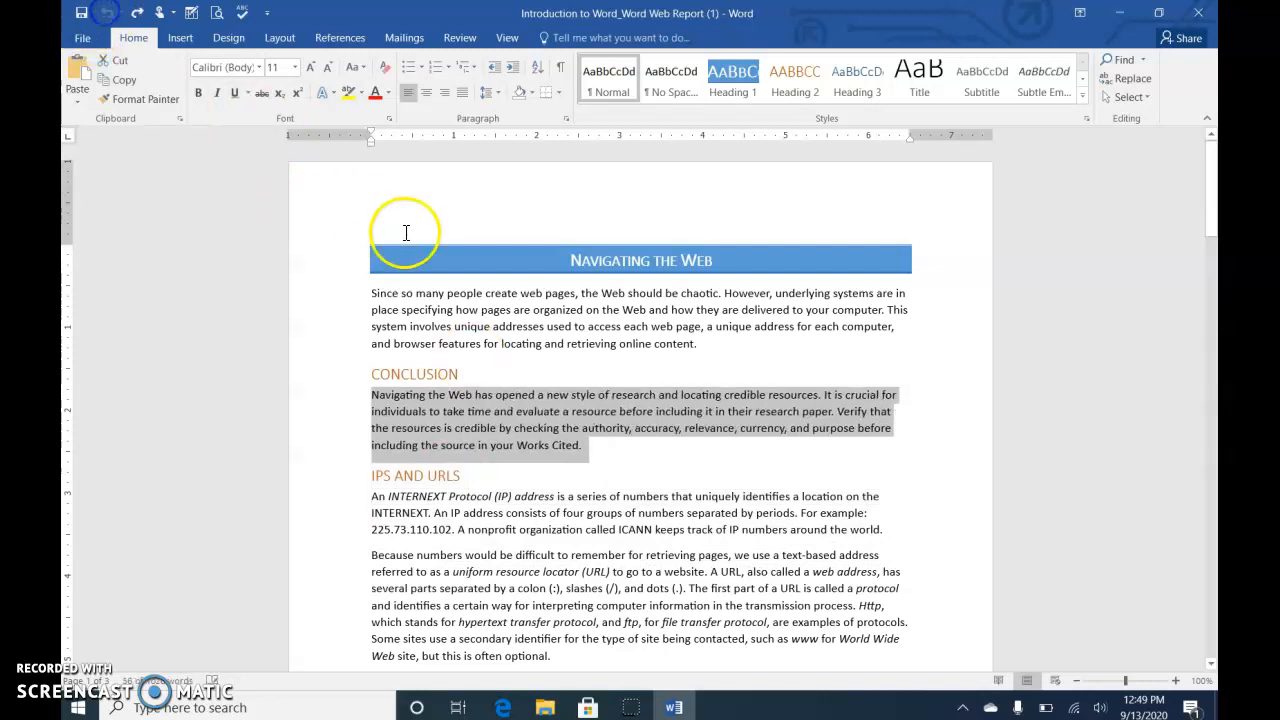
Select the whole first paragraph and the entire document one after the other, clearing each selection and returning to the document's start.
double_click(336, 314)
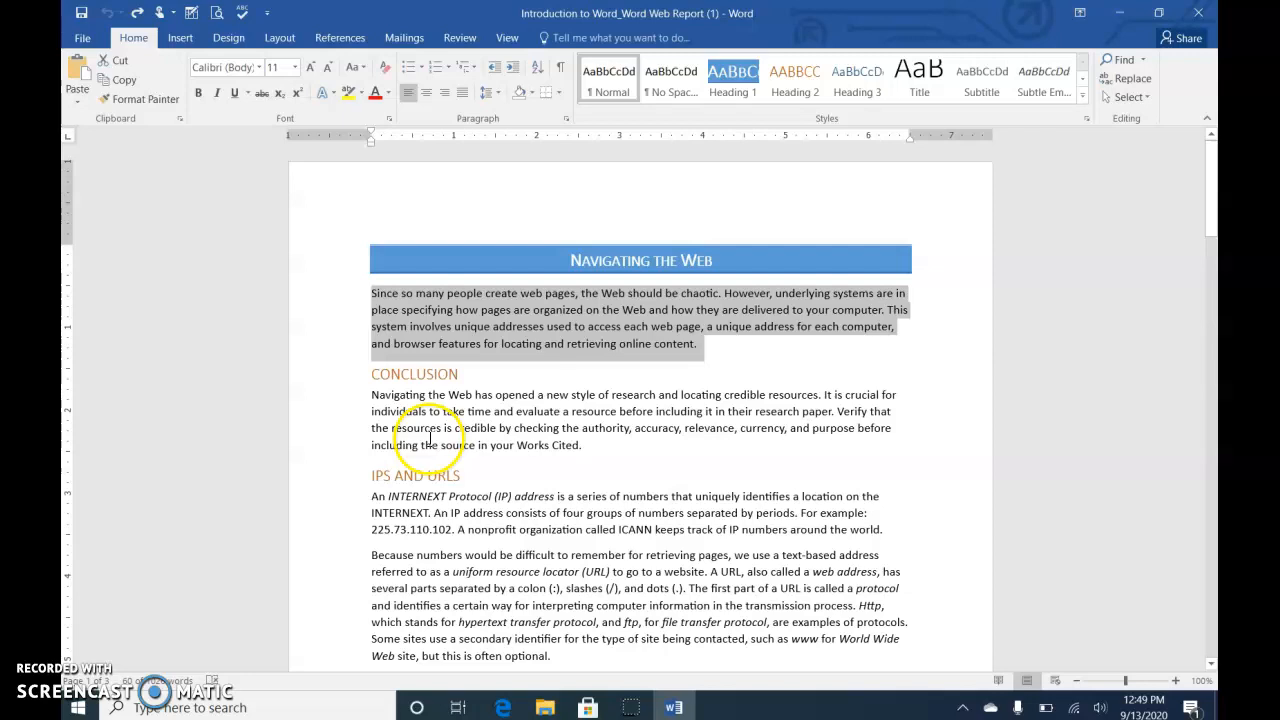
left_click(676, 411)
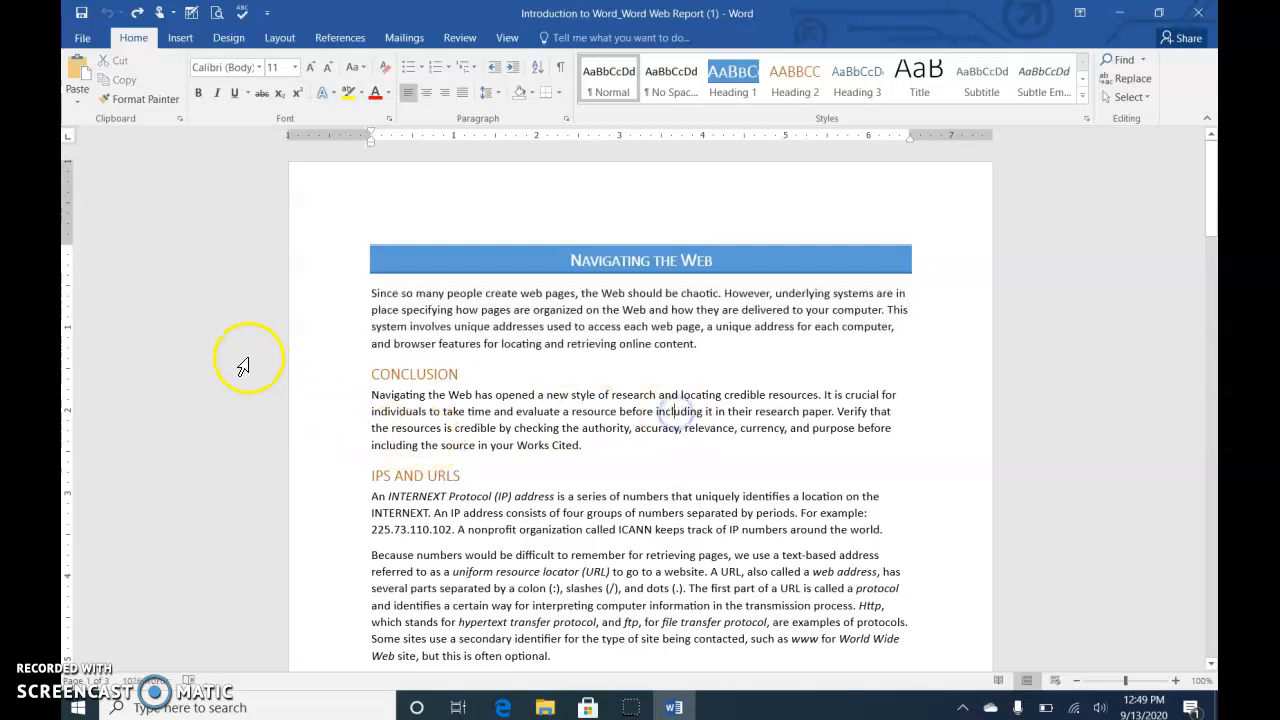
triple_click(318, 344)
scroll(822, 545, "down", 8)
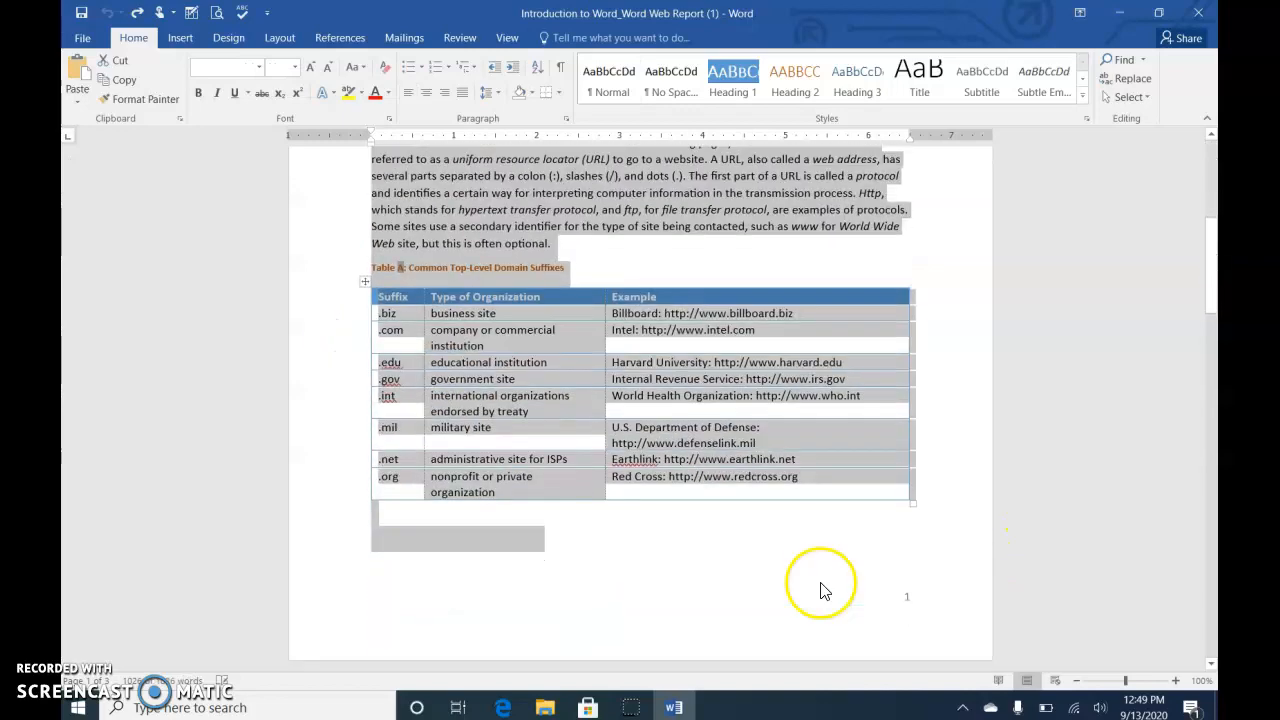
scroll(822, 590, "down", 15)
left_click(740, 432)
key("ctrl+Home")
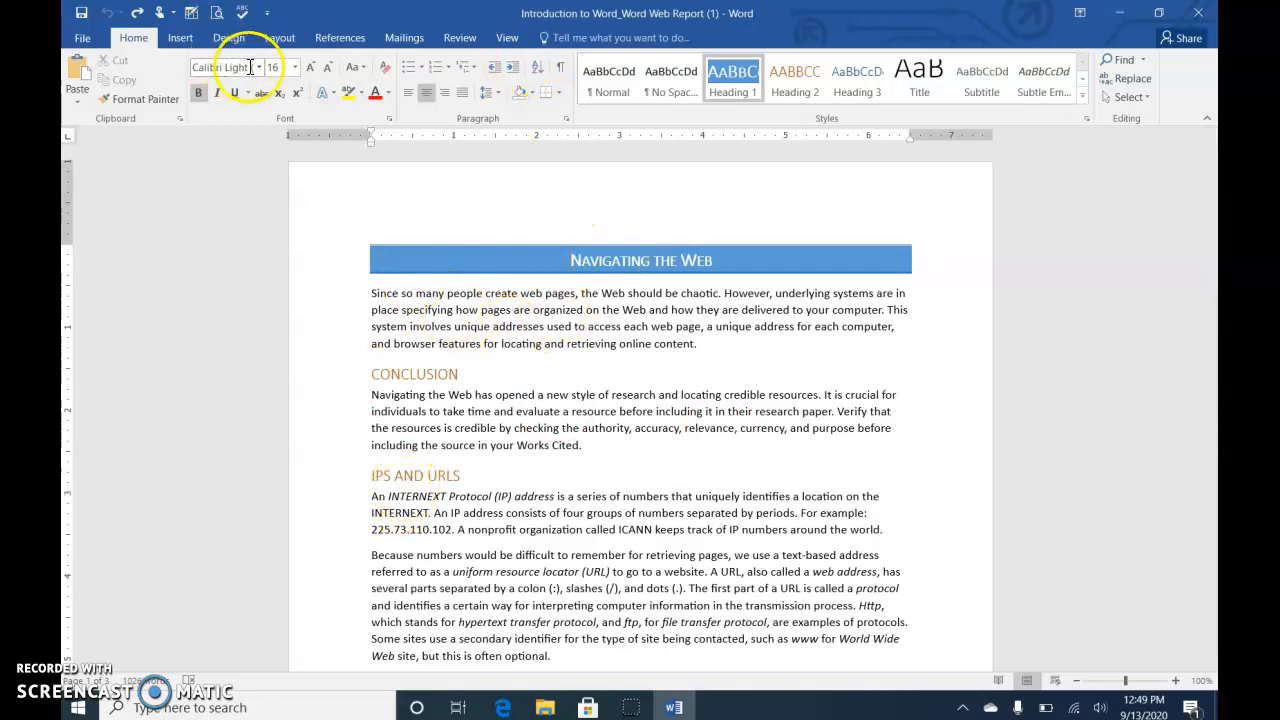
Practise growing the selection from the third line of the first paragraph to the whole document, and clear it.
double_click(330, 310)
triple_click(330, 318)
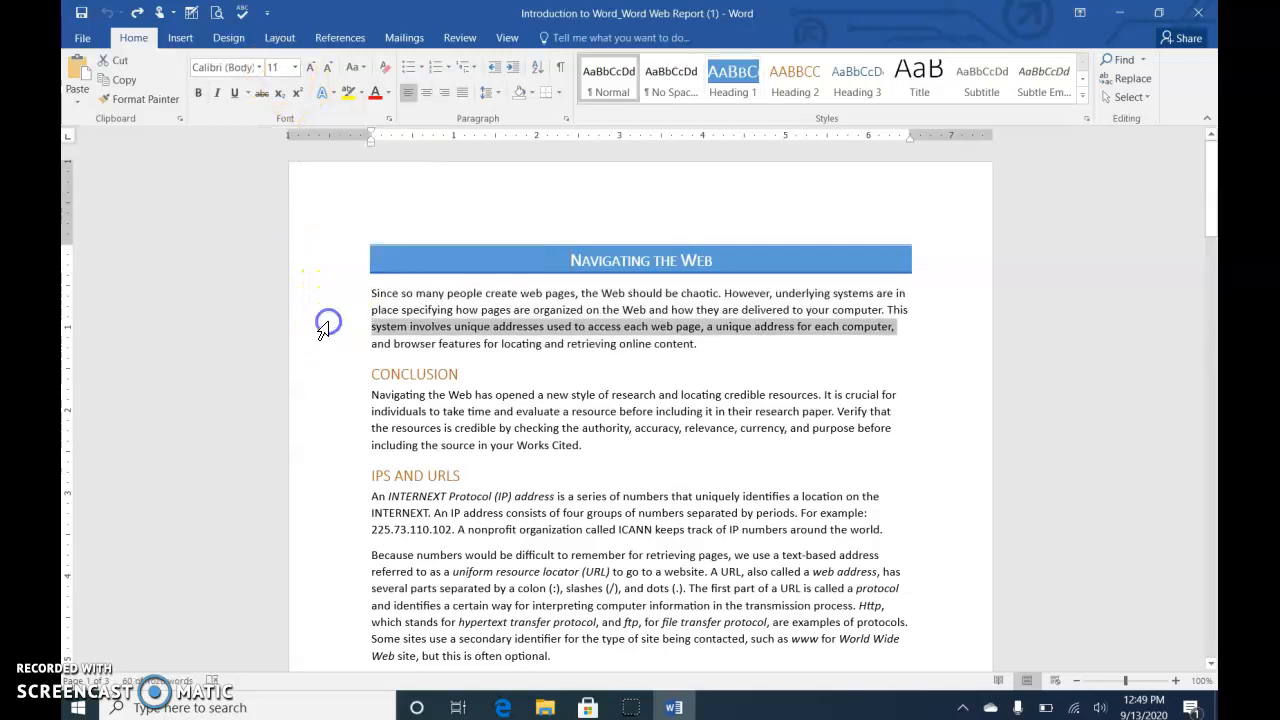
left_click(635, 334)
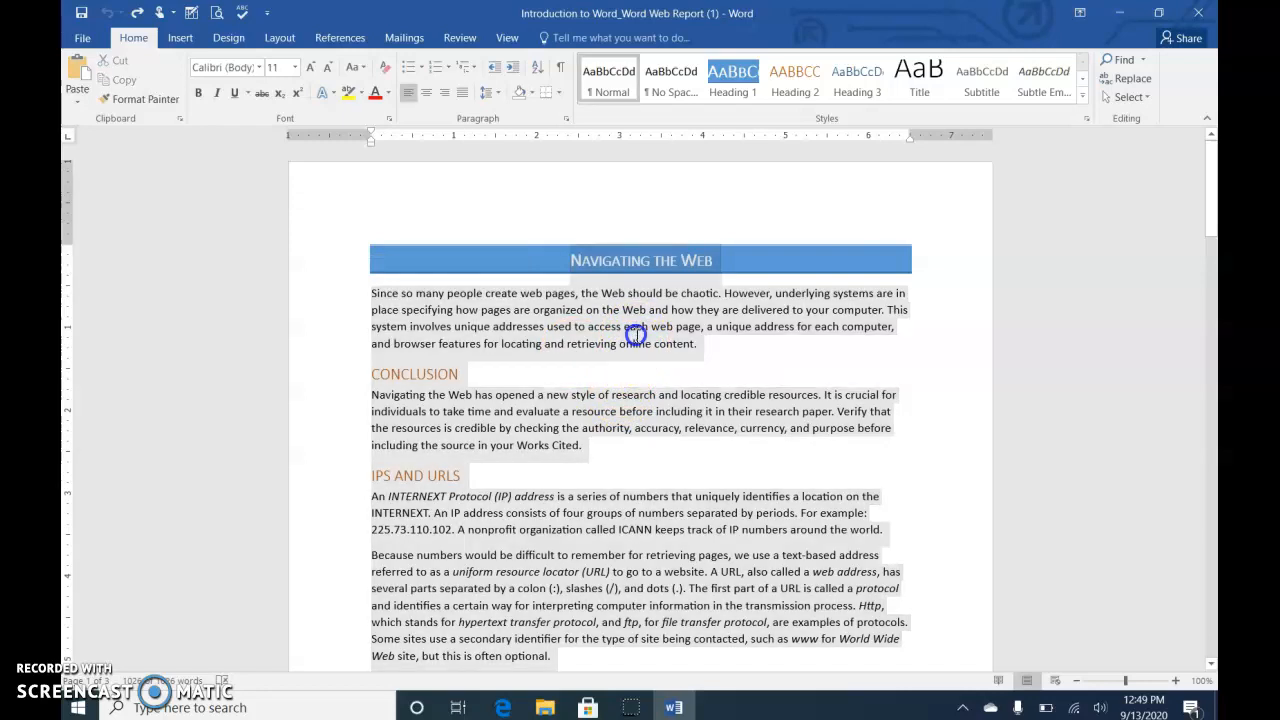
Select the document's full contents with the Select All command and clear the selection after the first paragraph.
left_click(1129, 100)
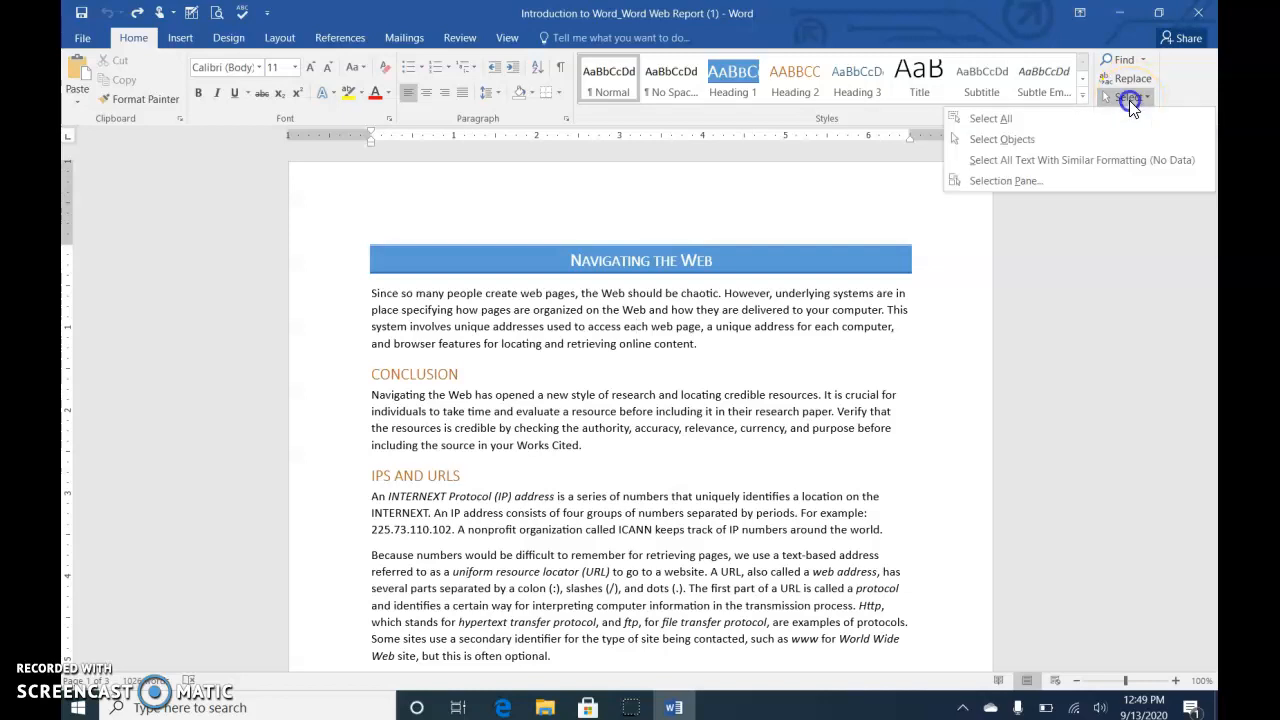
left_click(987, 120)
left_click(751, 347)
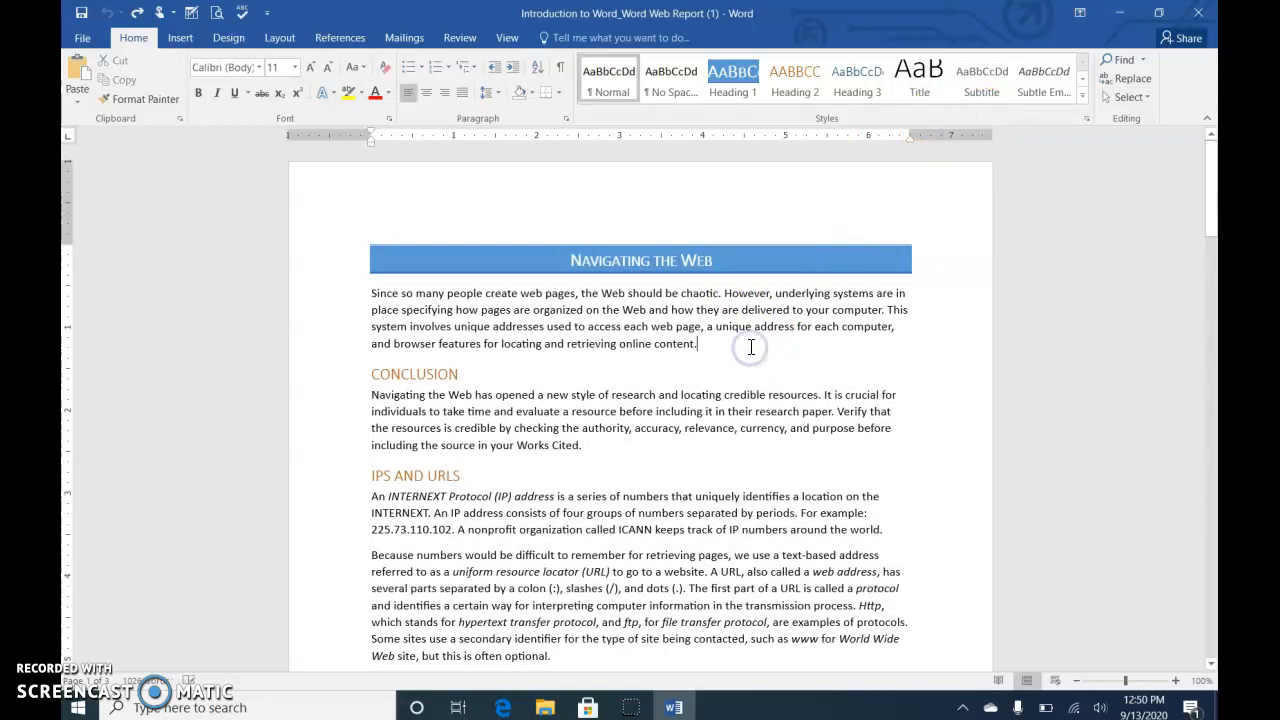
Select everything in the document again, check the selection across the pages, clear it and return to the title.
key("ctrl+a")
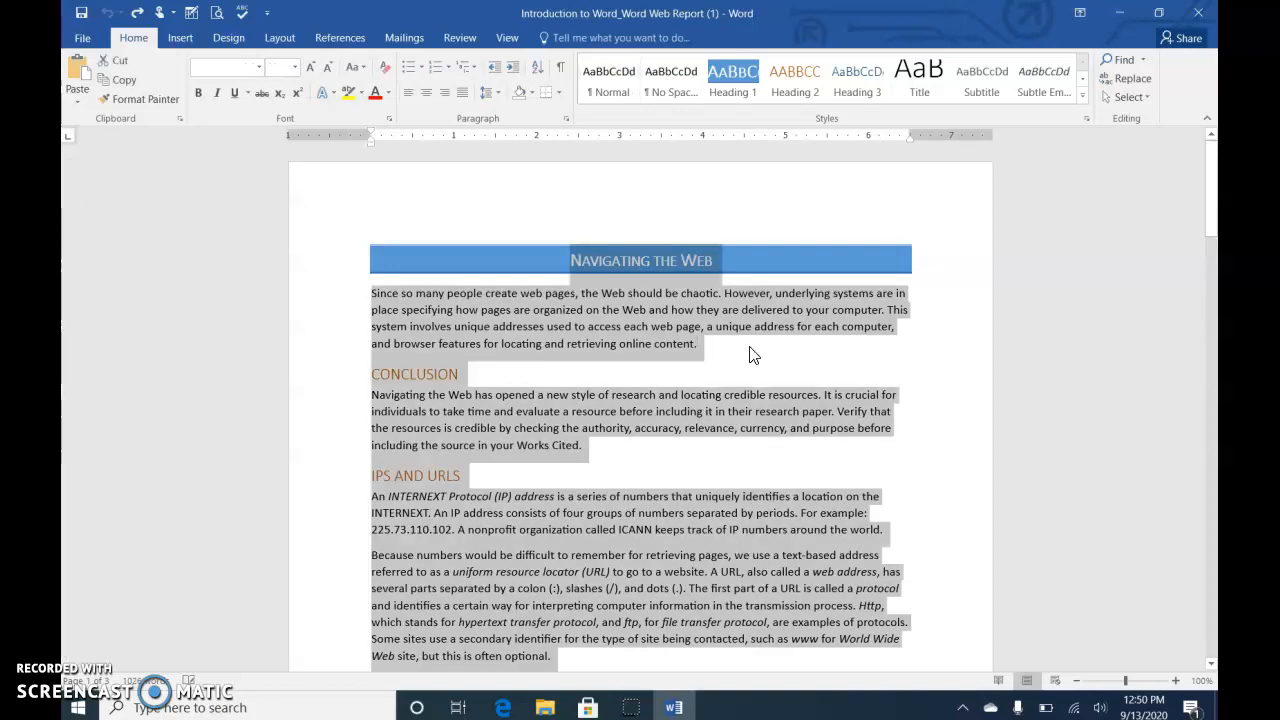
scroll(700, 557, "down", 20)
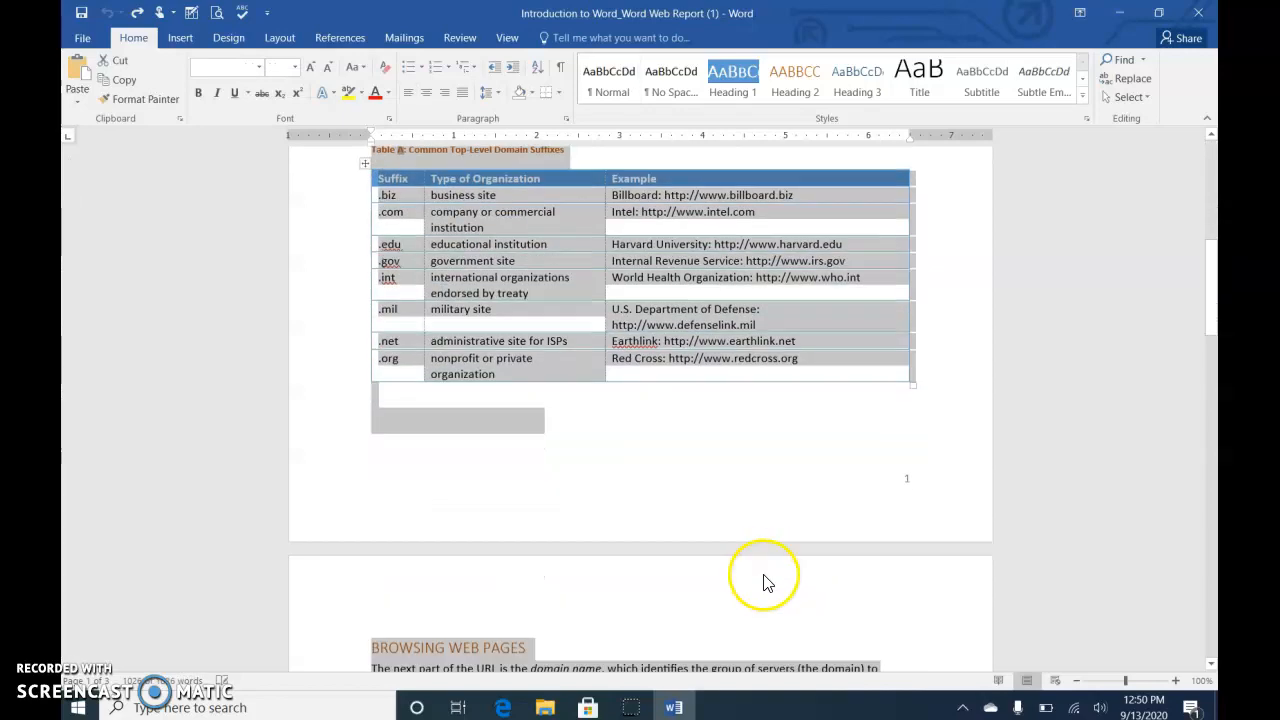
scroll(764, 612, "up", 3)
left_click(764, 605)
key("ctrl+Home")
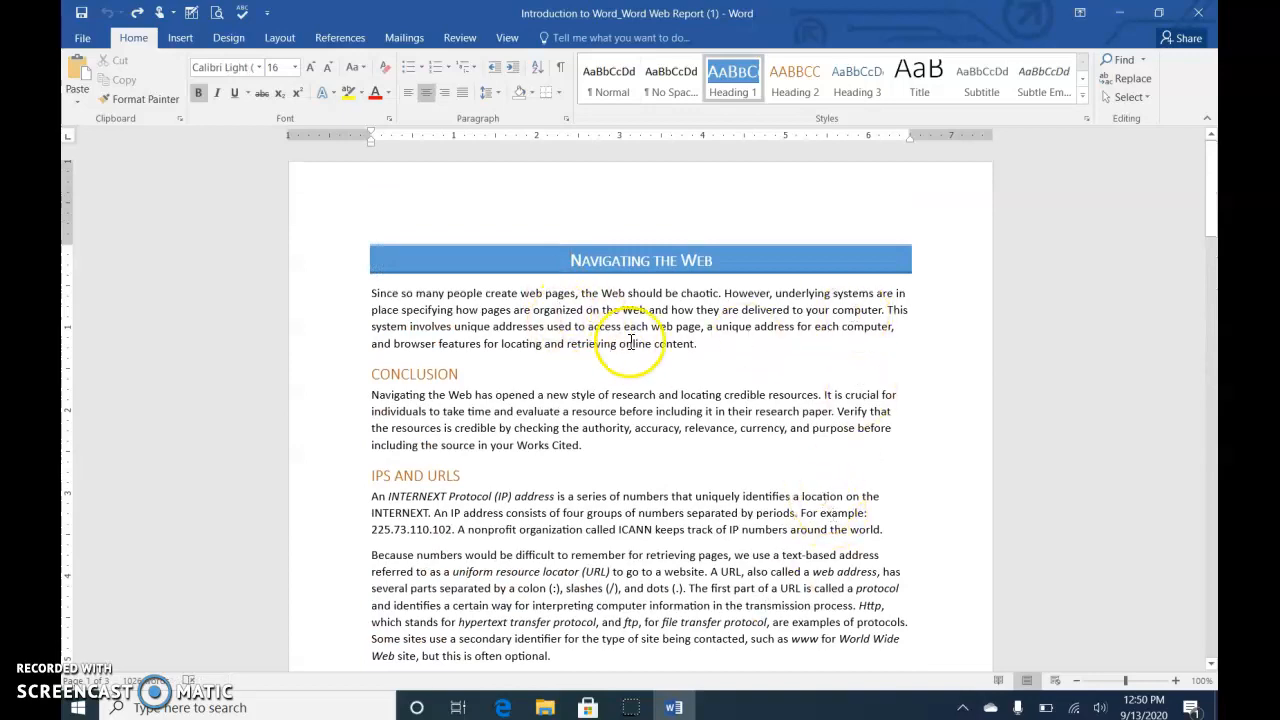
Look through the report from the title to the How Search Engines Work section and back to the first page.
scroll(698, 349, "down", 2)
scroll(698, 349, "down", 20)
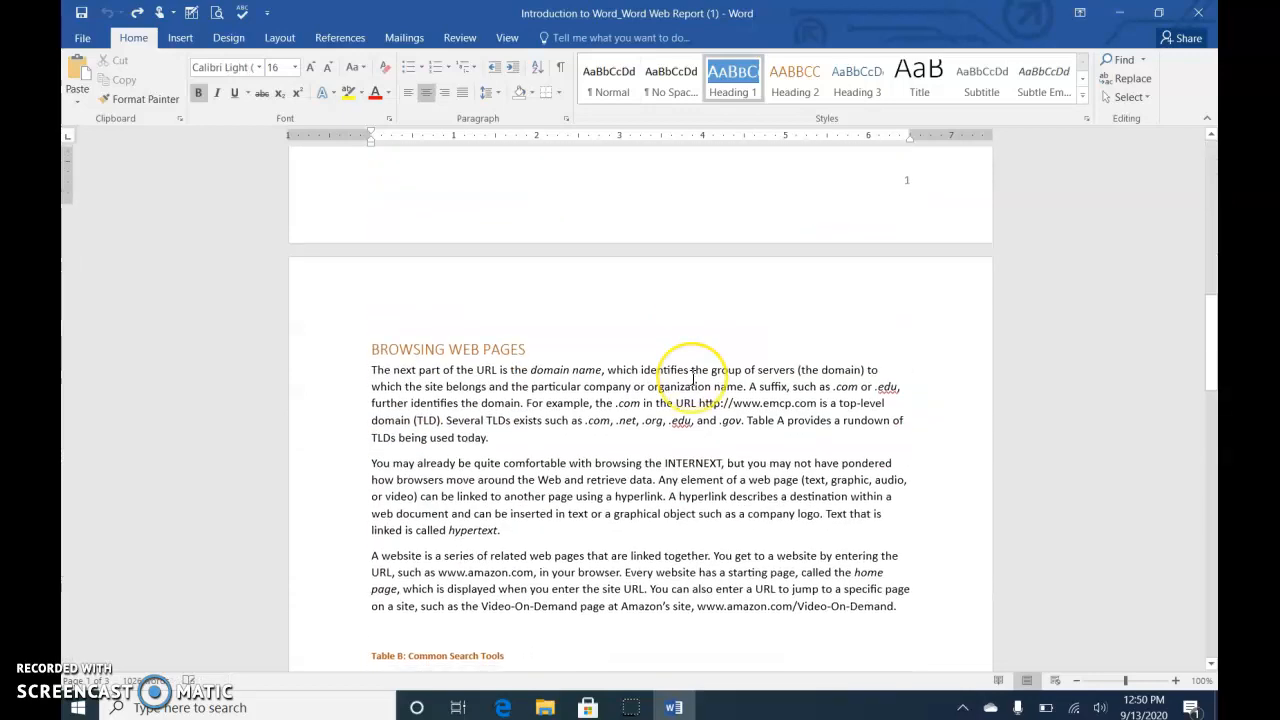
scroll(693, 377, "down", 20)
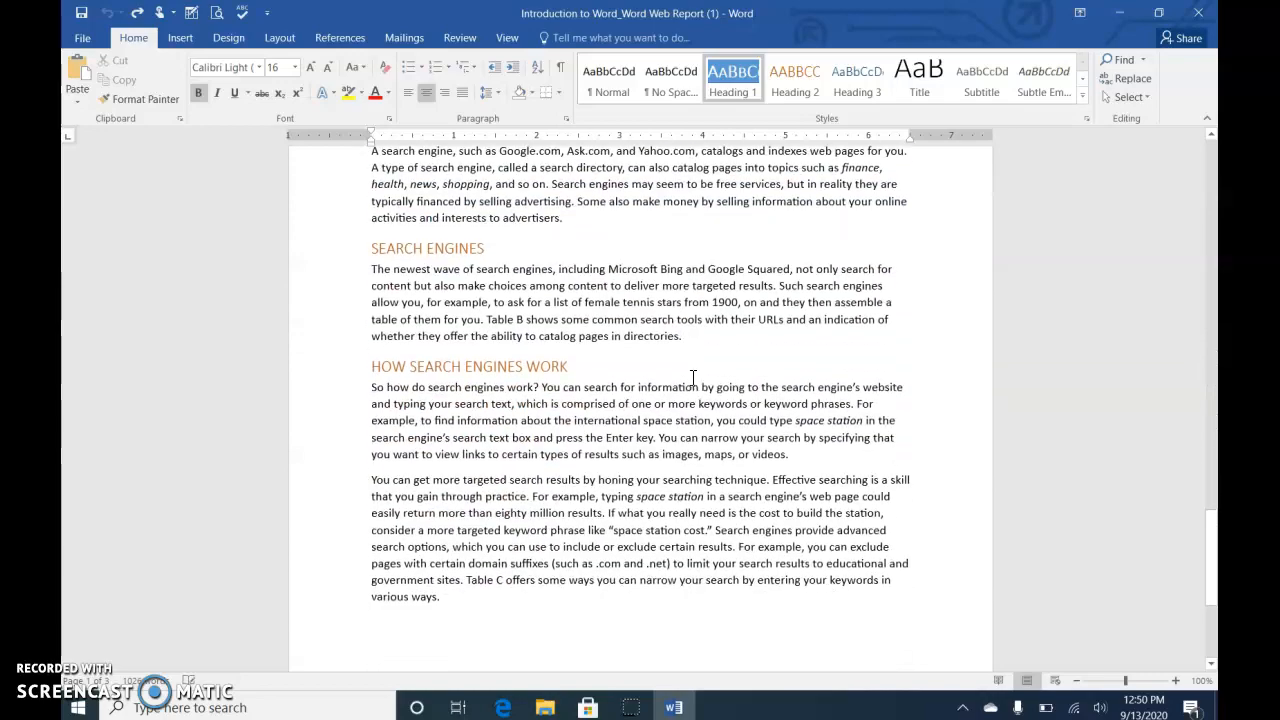
scroll(693, 377, "up", 20)
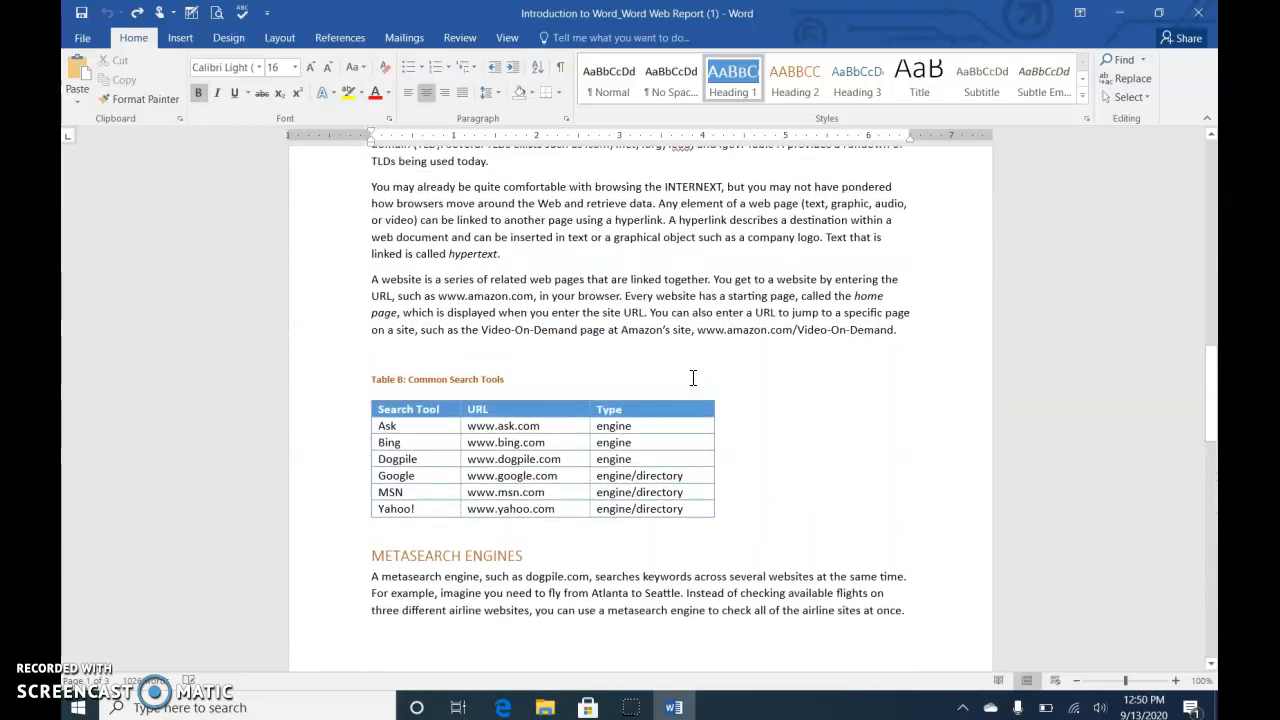
scroll(693, 377, "up", 10)
left_click(837, 369)
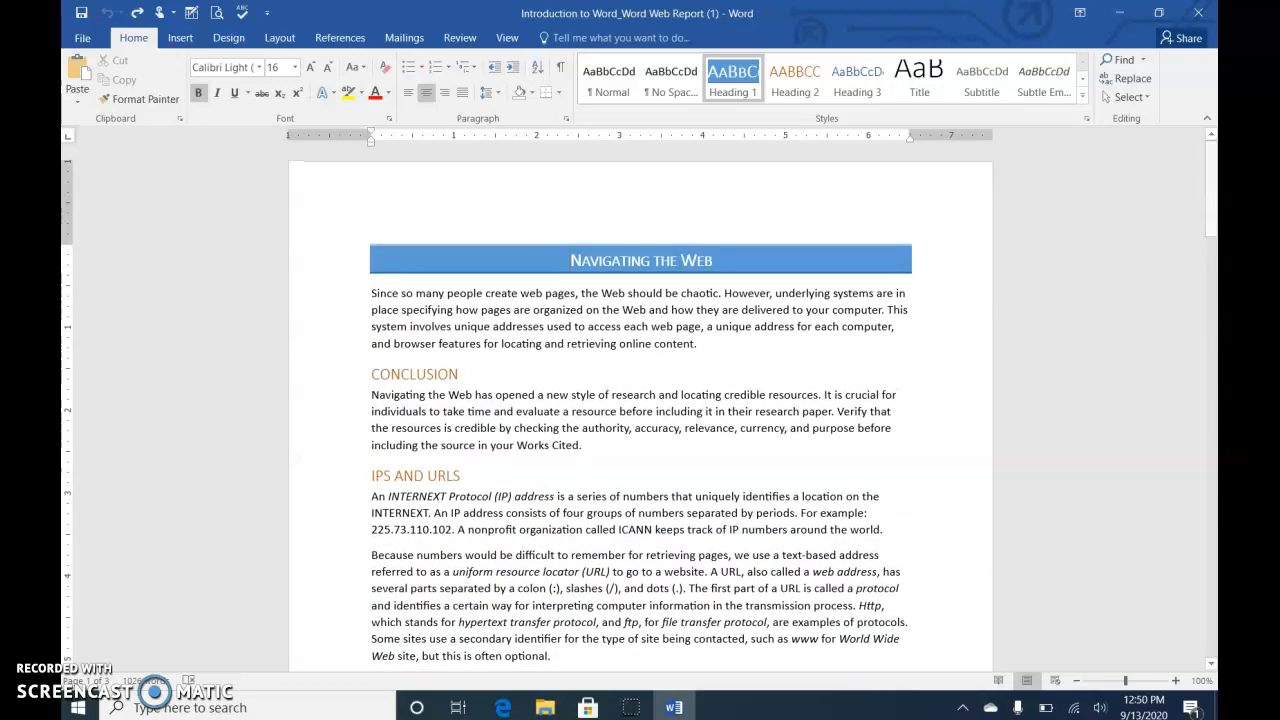
Browse the report's three pages forwards and backwards, ending at the last paragraph on page 3.
left_click(1211, 218)
left_click_drag(1211, 218, 1212, 569)
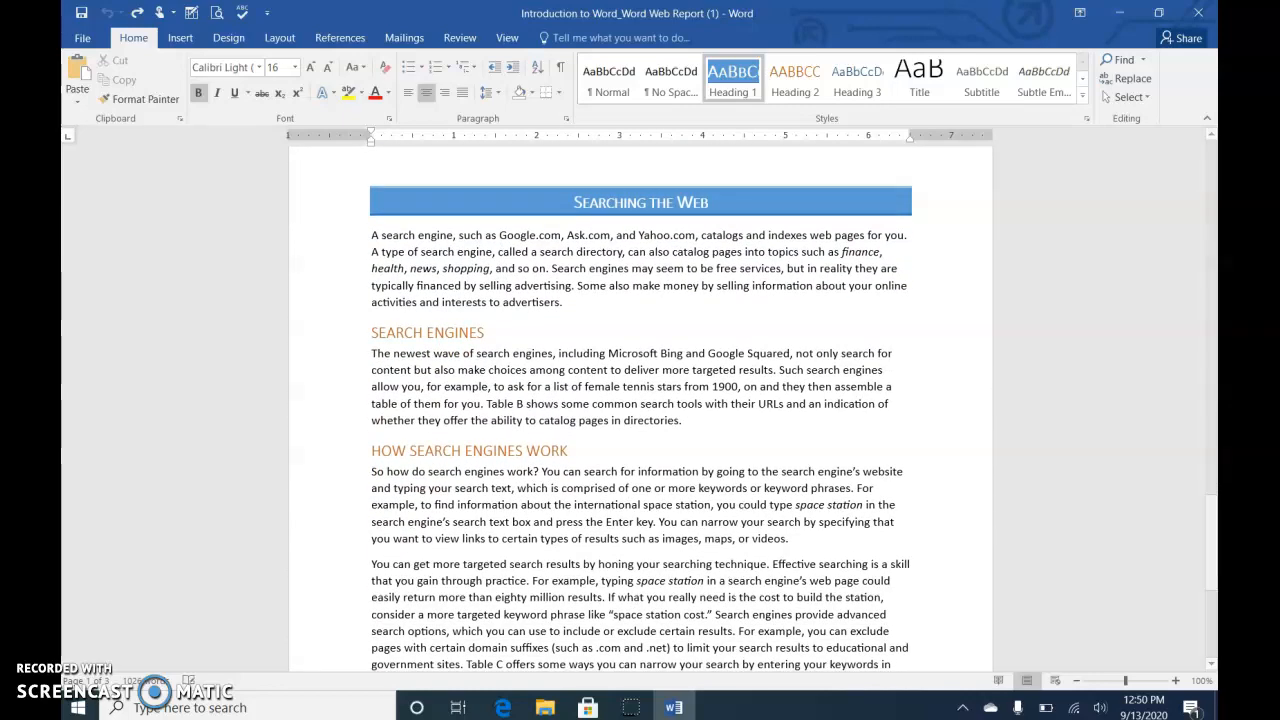
left_click(1211, 136)
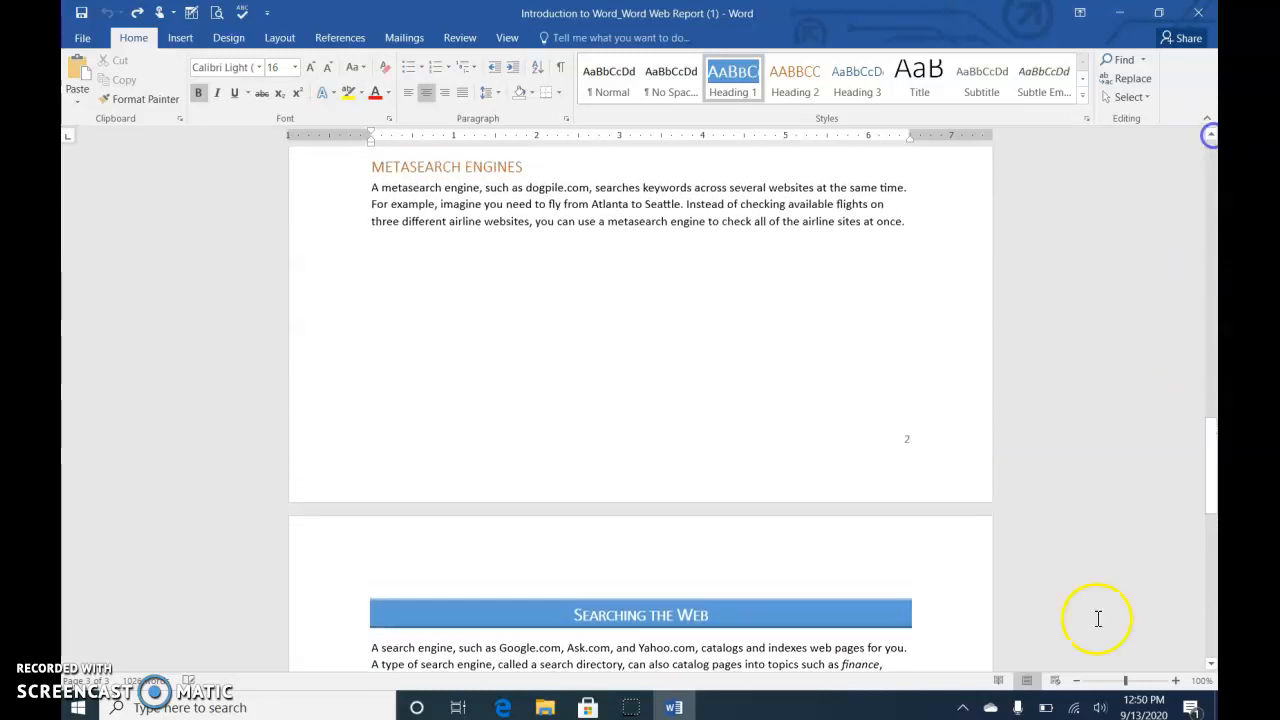
left_click(1211, 668)
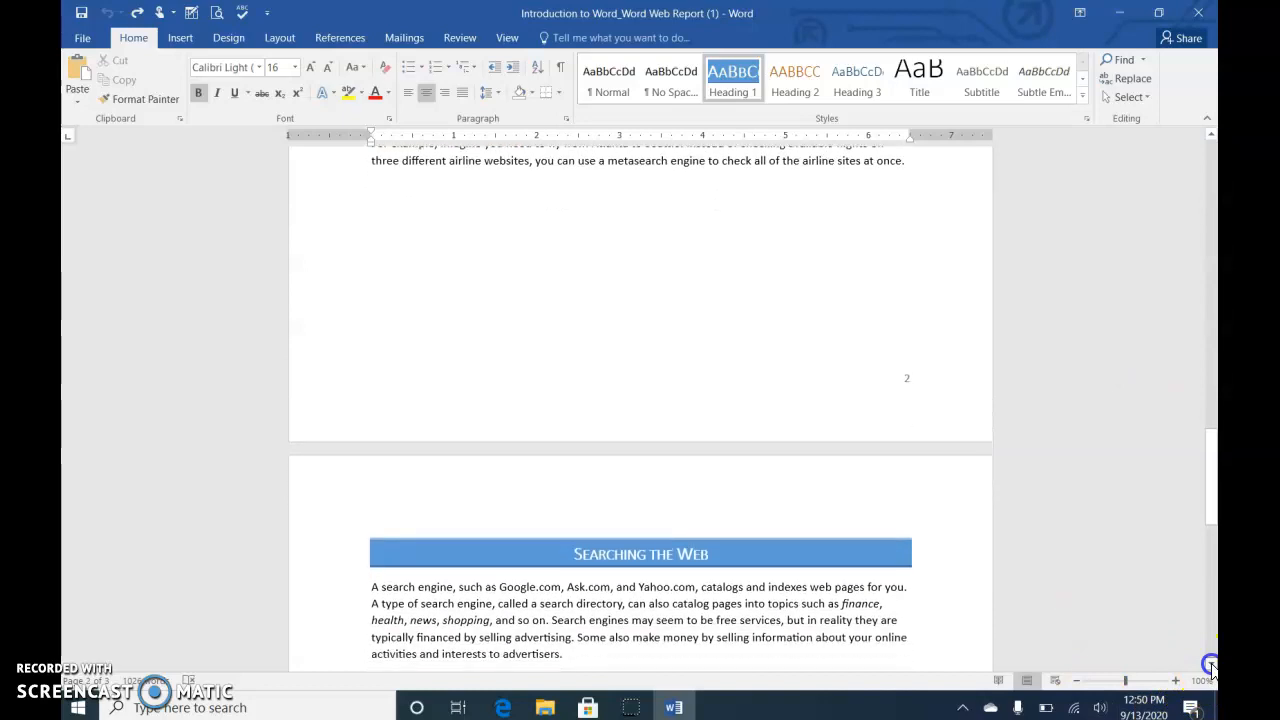
left_click(1212, 414)
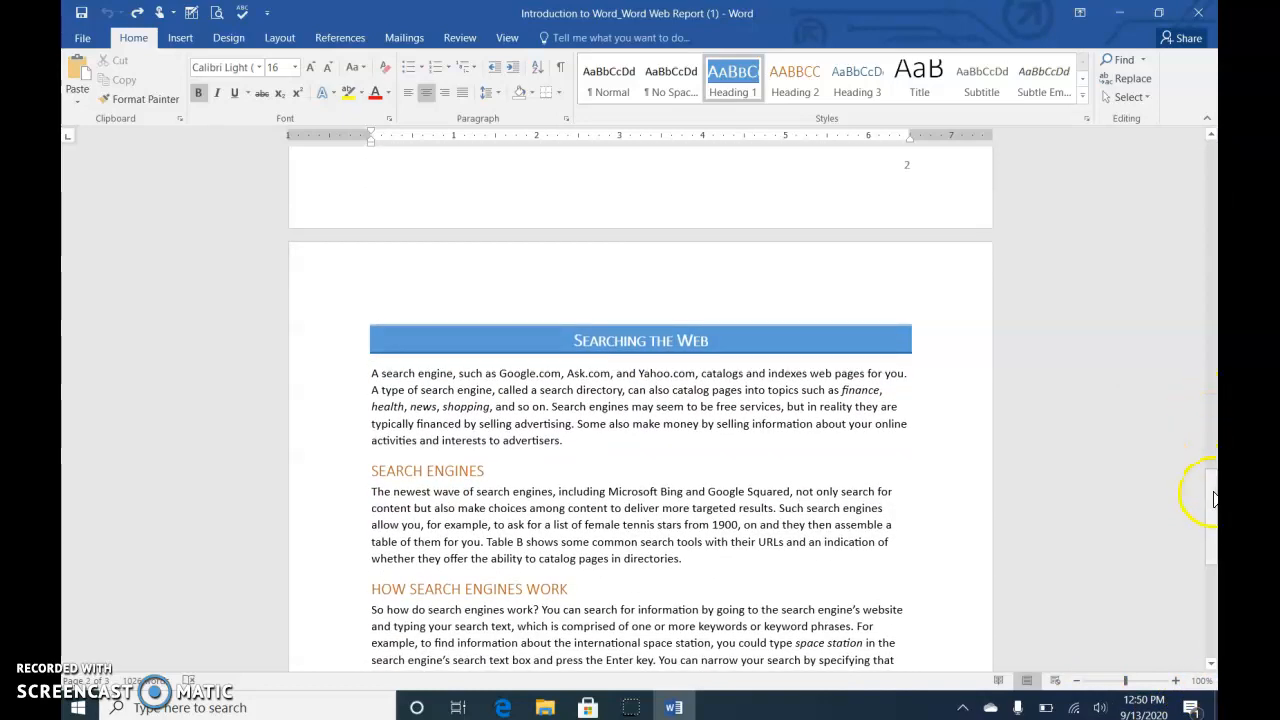
left_click(1211, 406)
left_click(1213, 314)
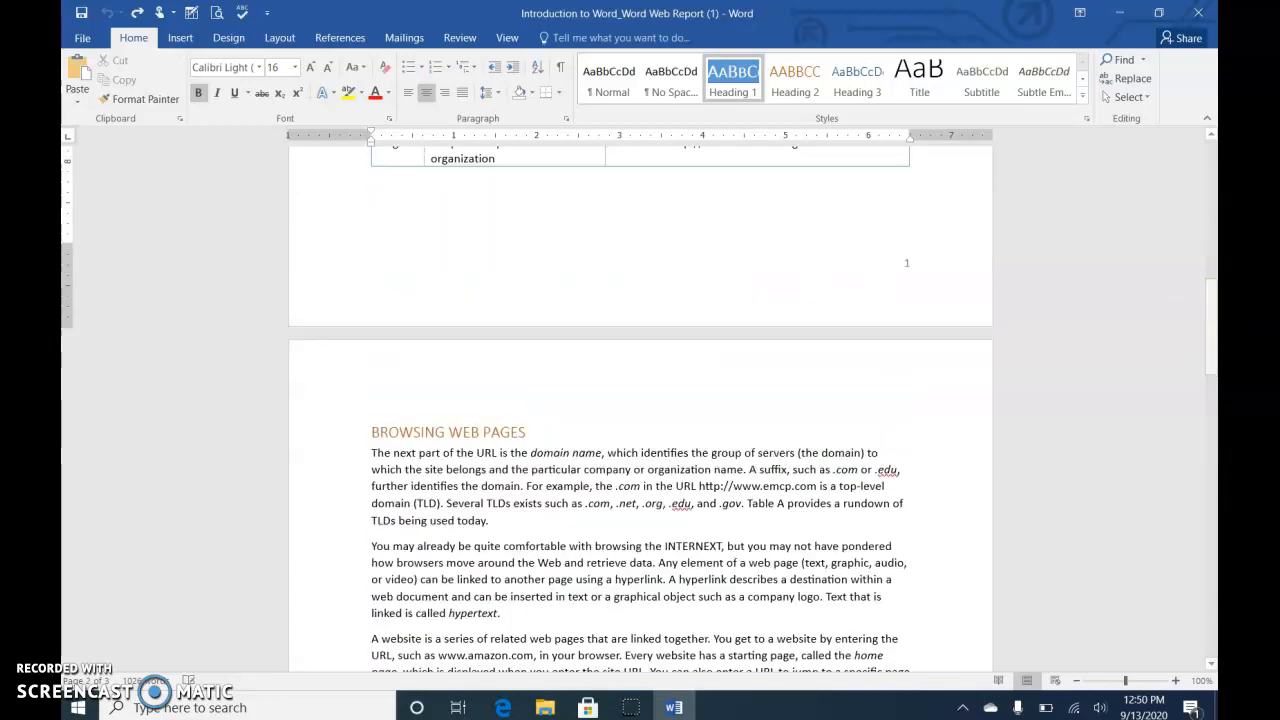
left_click(1209, 226)
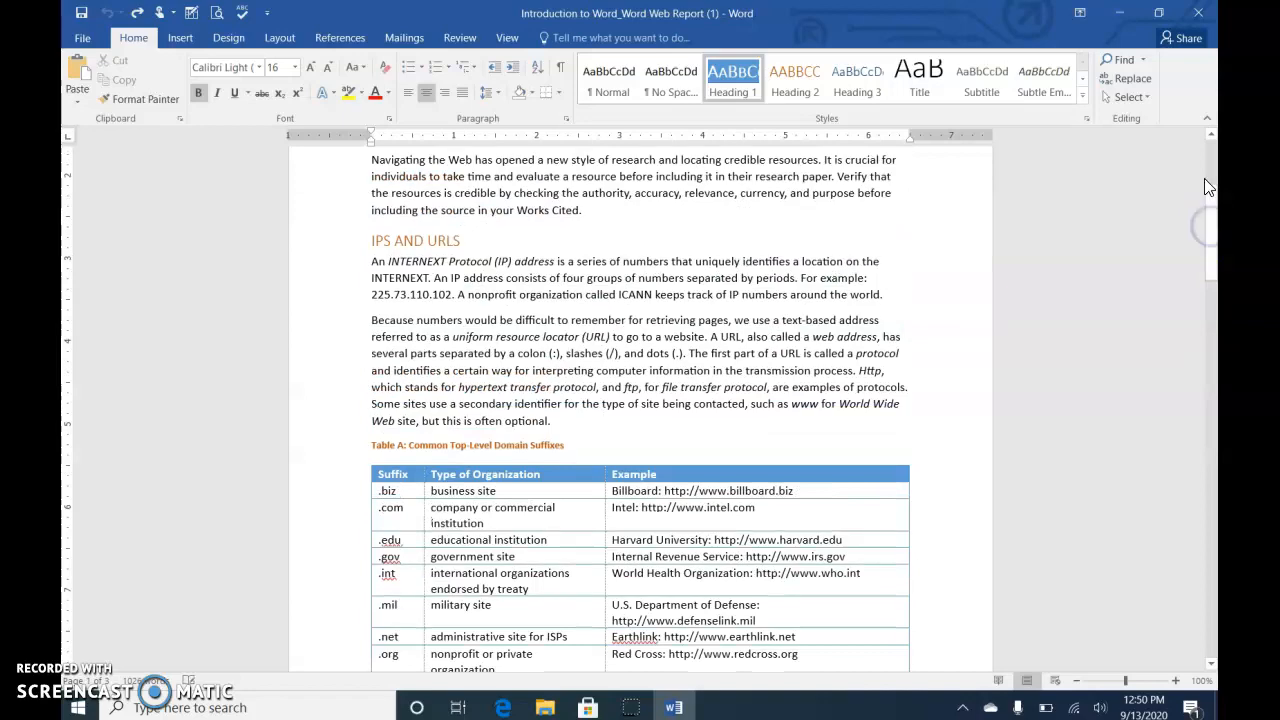
left_click(1211, 165)
left_click(1213, 330)
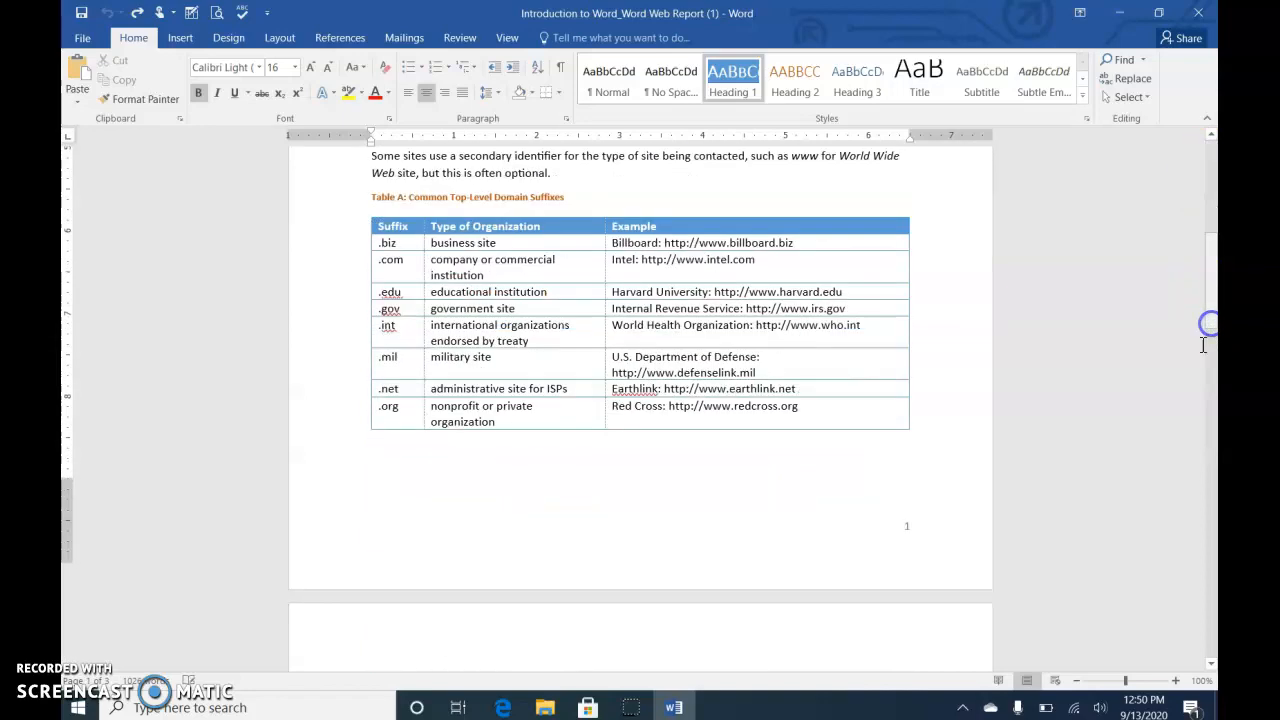
left_click(1211, 471)
left_click(1213, 402)
left_click_drag(1213, 403, 1210, 632)
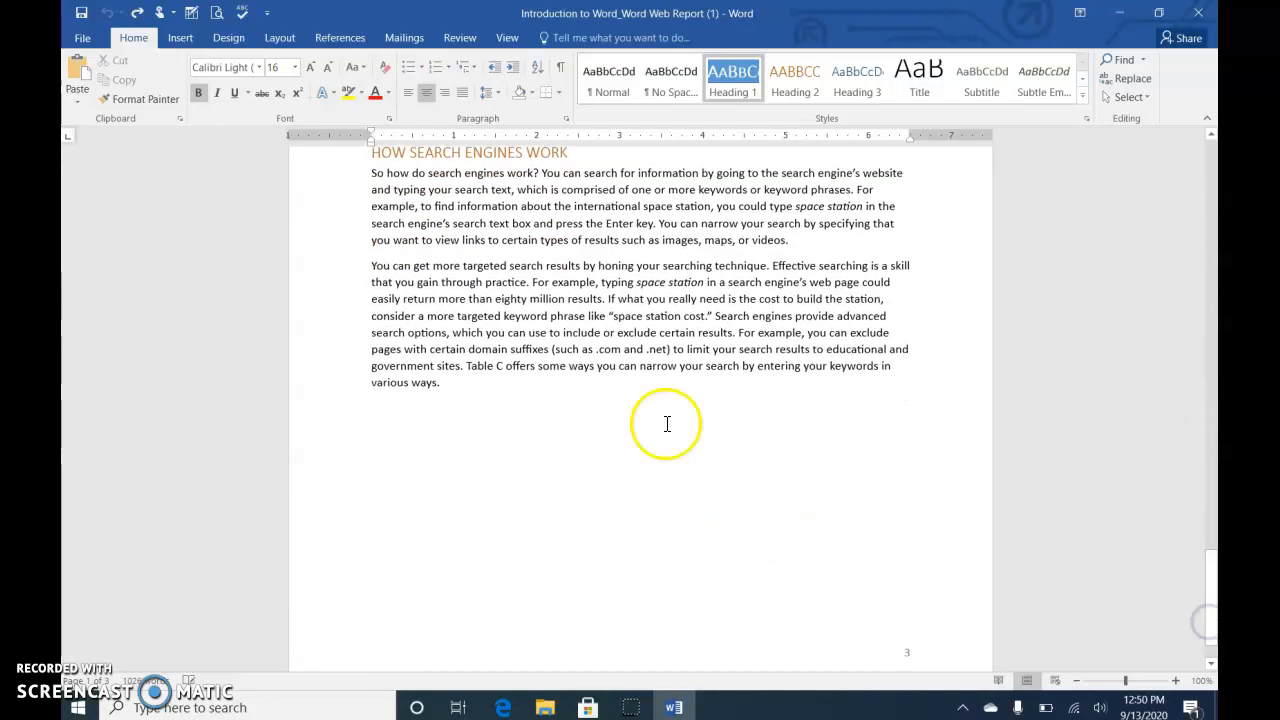
Place the insertion point after "various ways." and jump it repeatedly between the document's start and end.
left_click(445, 380)
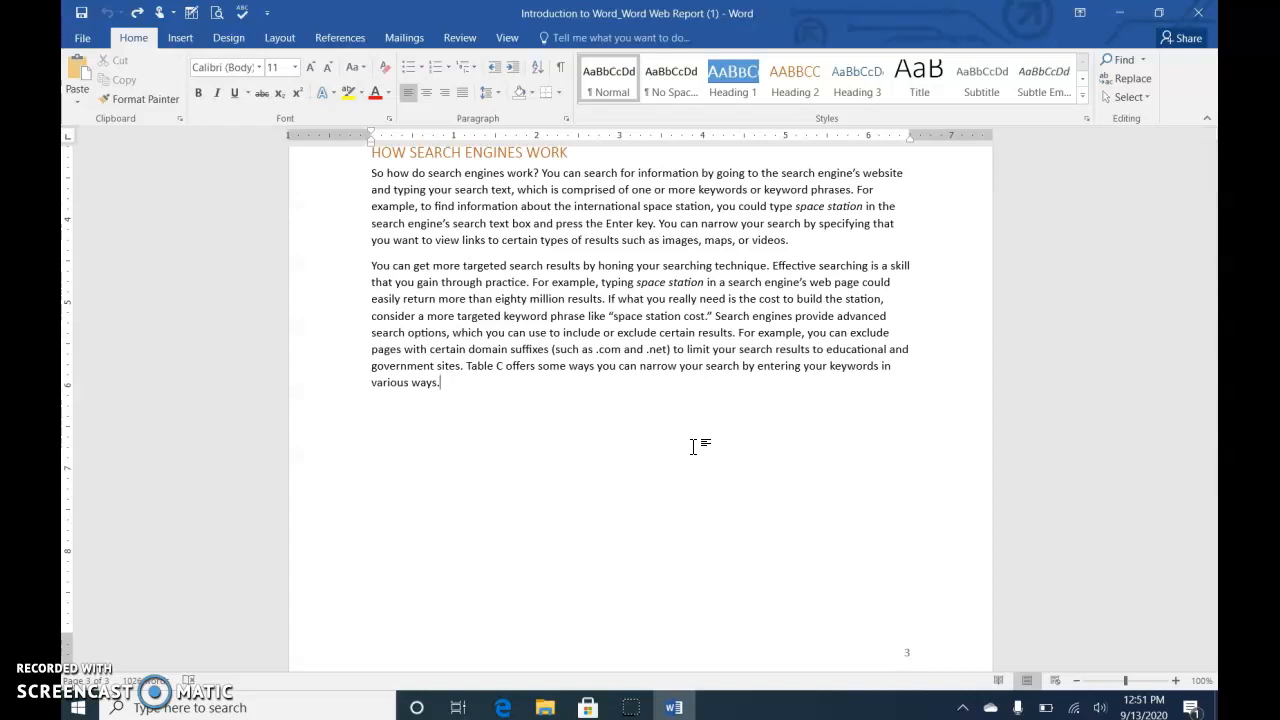
key("ctrl+Home")
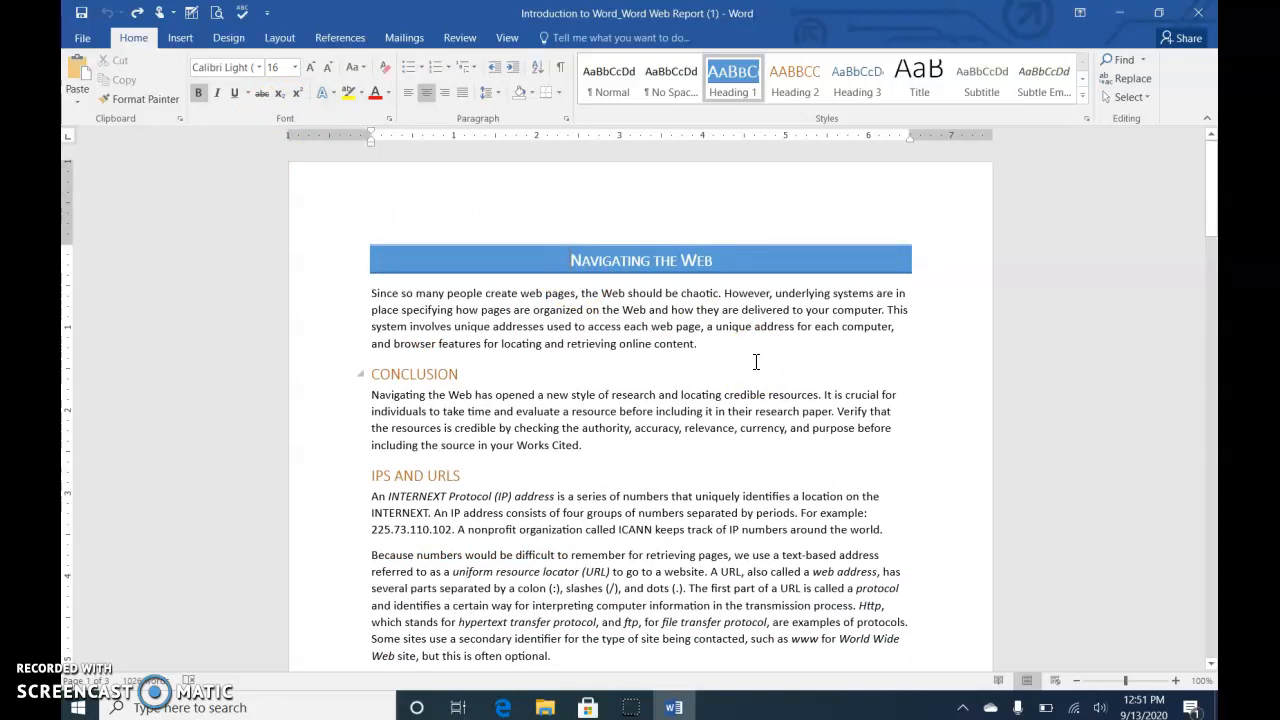
key("ctrl+End")
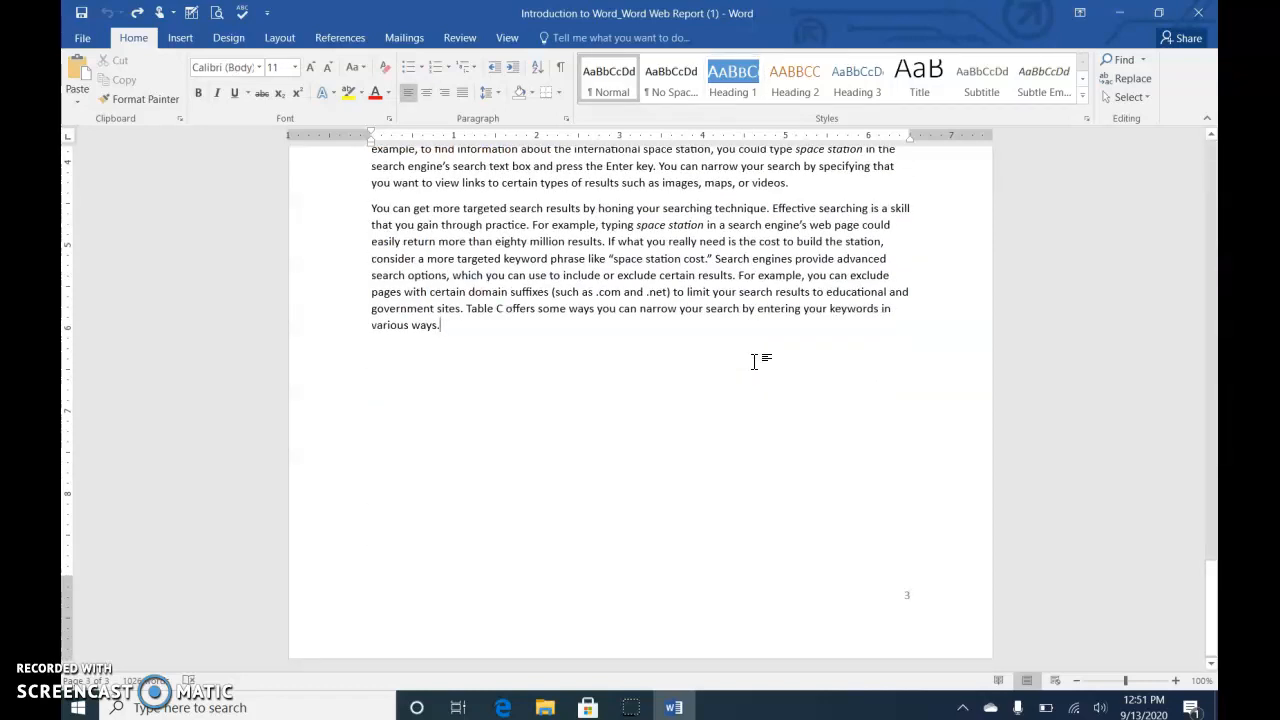
key("ctrl+Home")
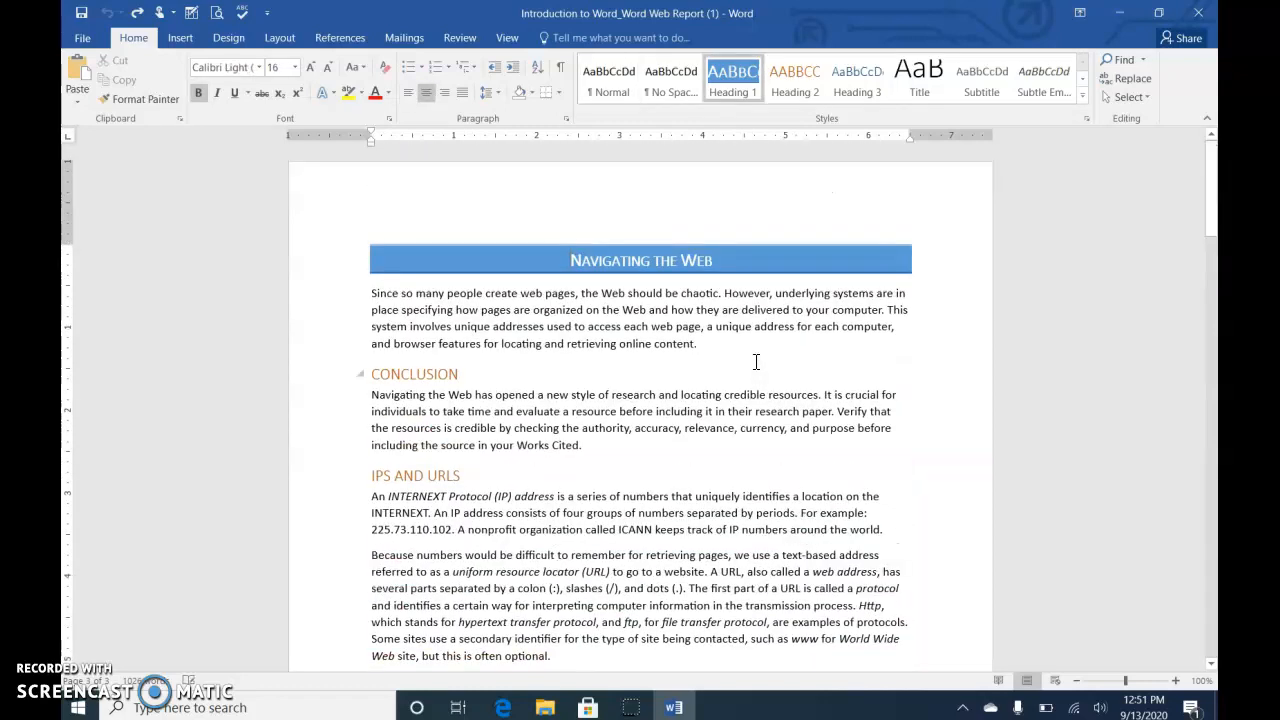
key("ctrl+End")
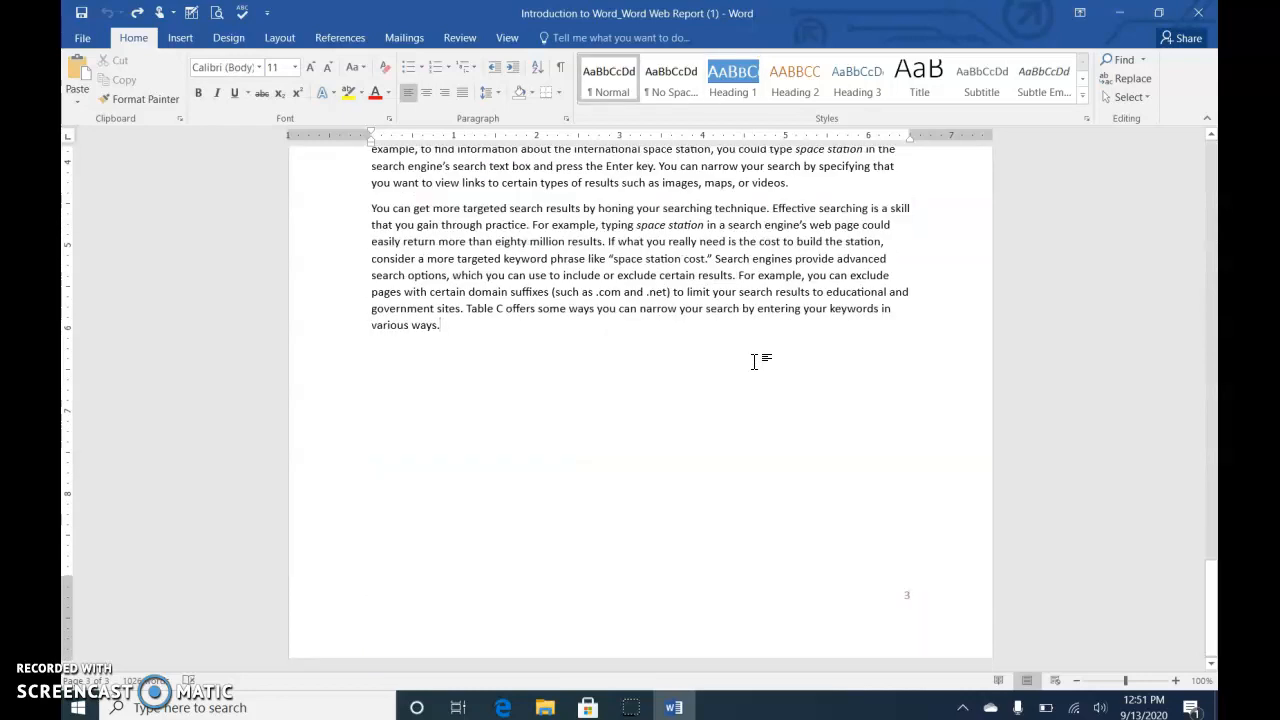
Move the insertion point back through the document to the title, and forward one screen to Table A.
key("ctrl+Page_Up")
key("Page_Down")
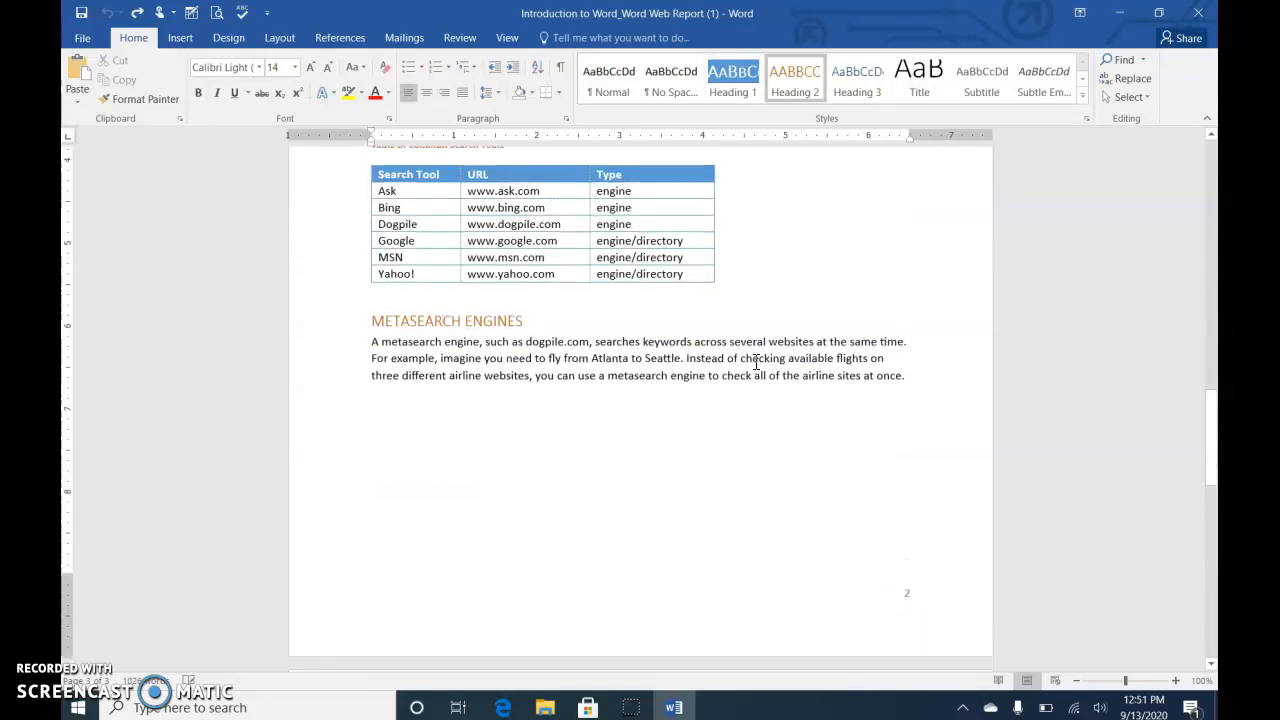
key("Page_Up")
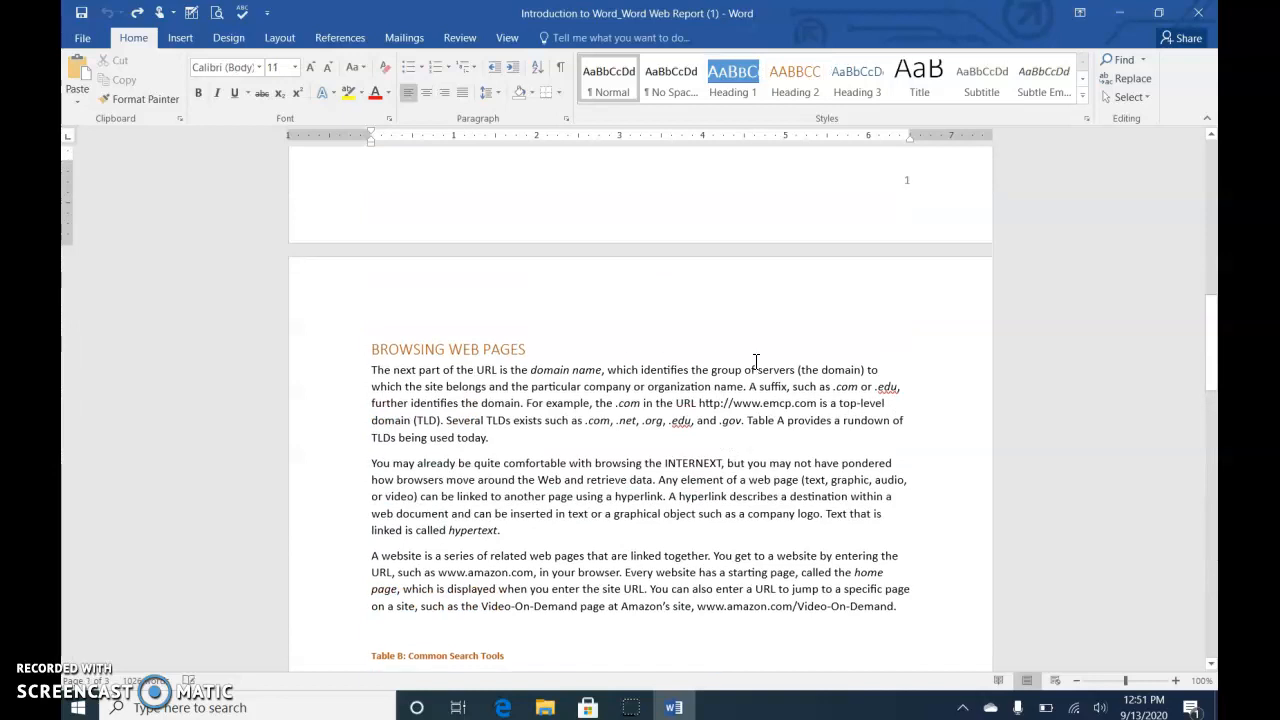
key("ctrl+Page_Up")
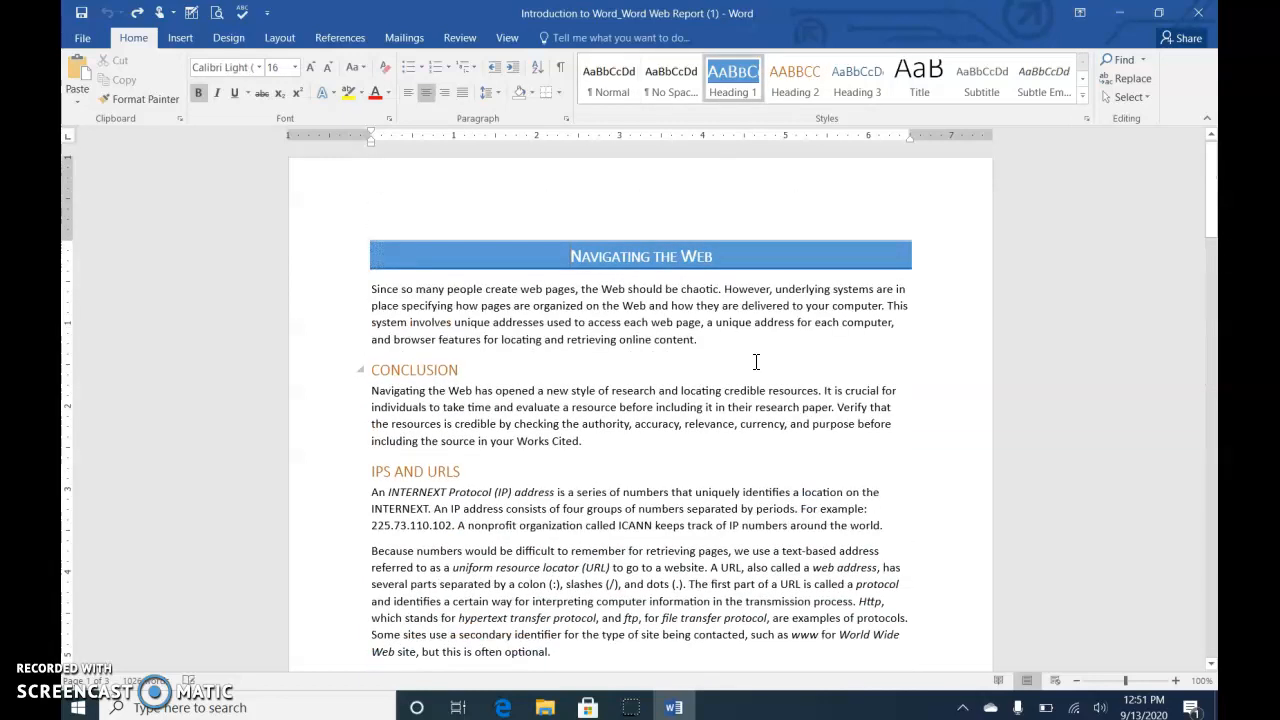
key("Page_Down")
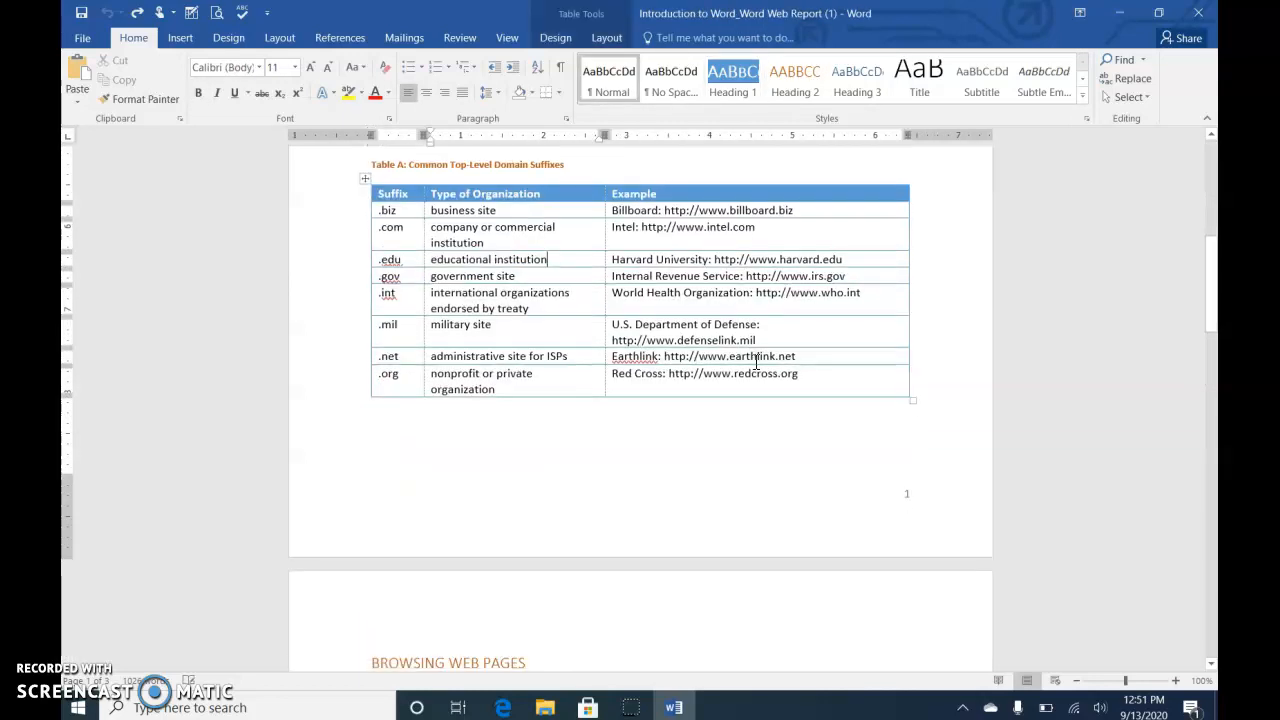
Move the insertion point forward page by page to the Searching the Web heading, and back to the title on page 1.
key("Page_Down")
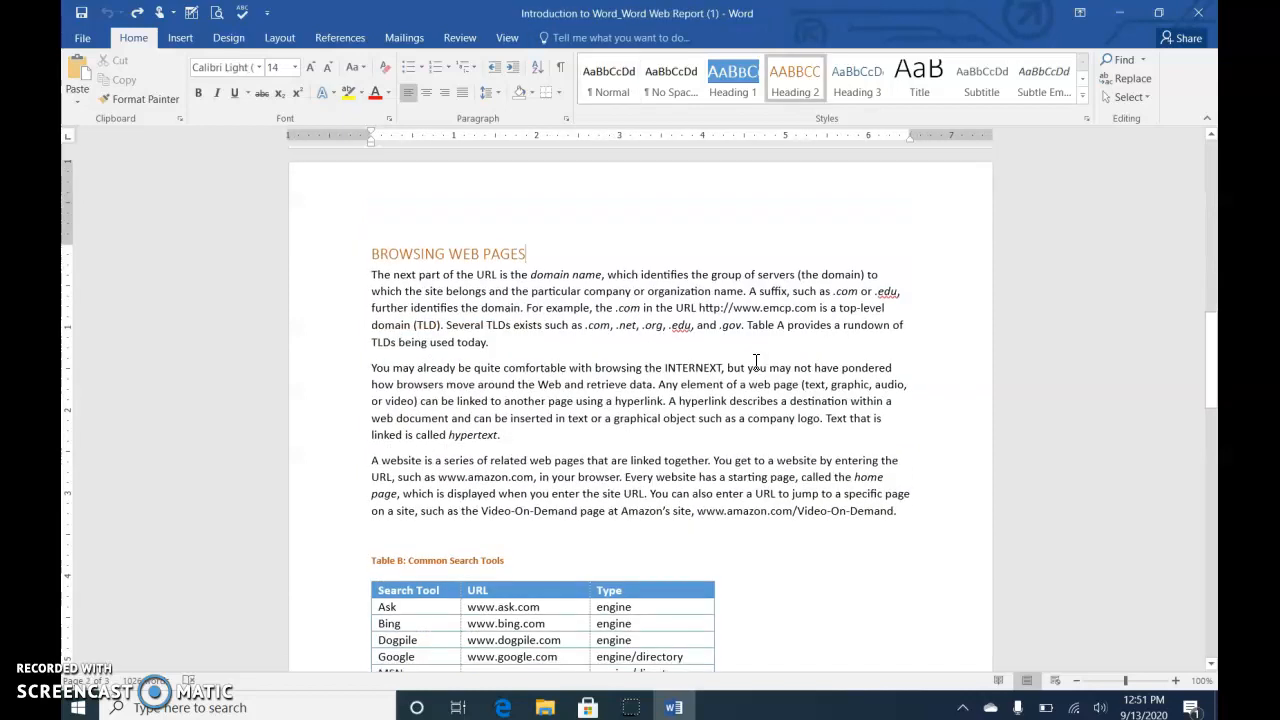
key("ctrl+Page_Down")
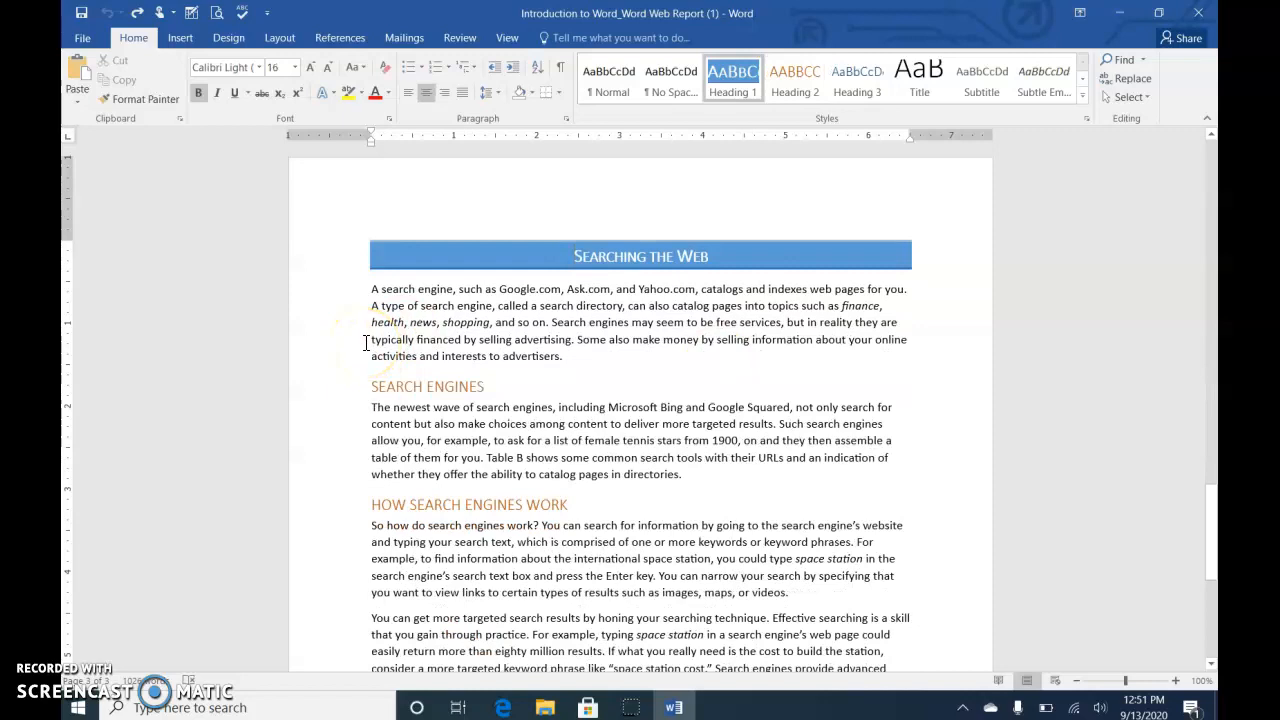
key("ctrl+Page_Up")
key("ctrl+Page_Up")
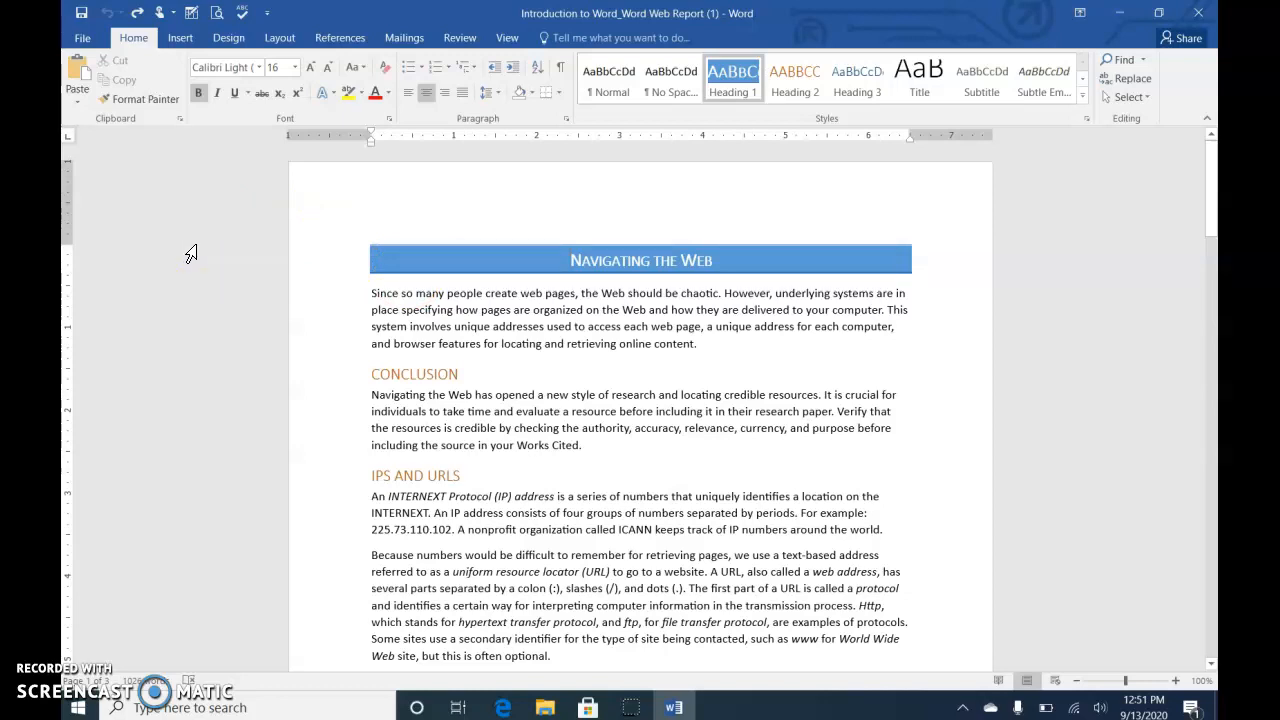
Open the Navigation pane and use its document headings to go to Search Engines, then to IPs and URLs.
left_click(1107, 62)
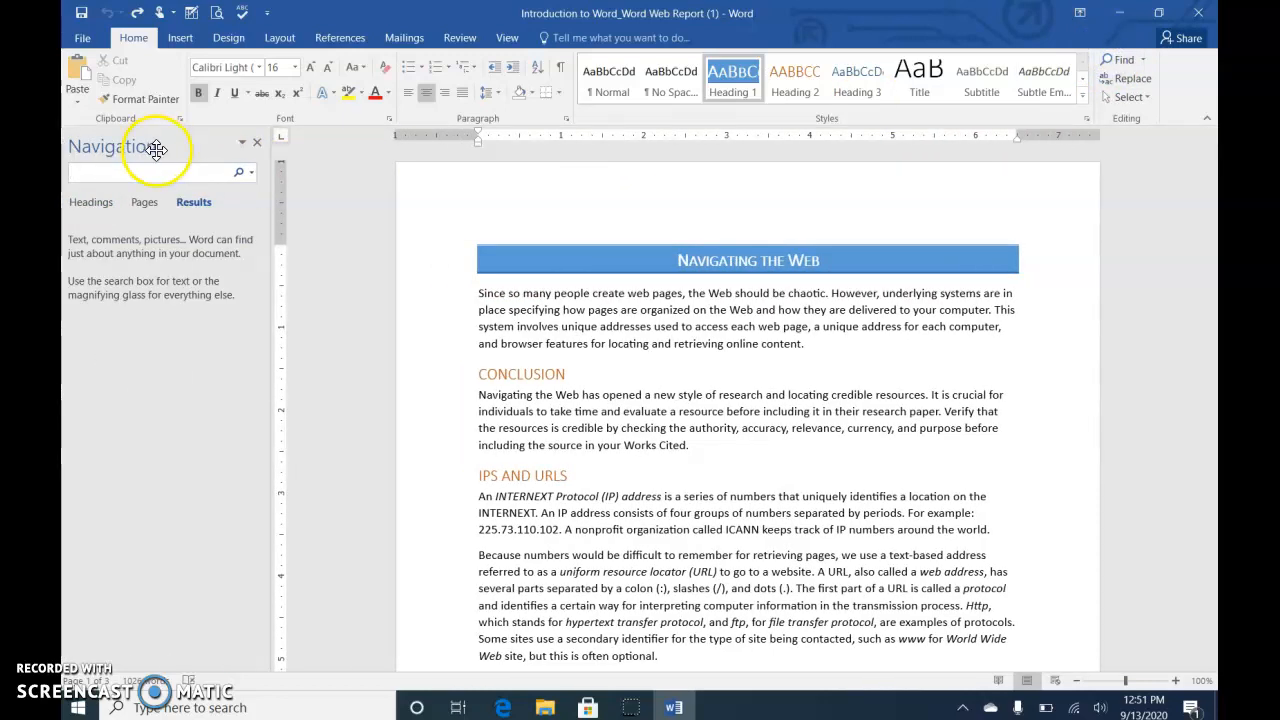
left_click(92, 203)
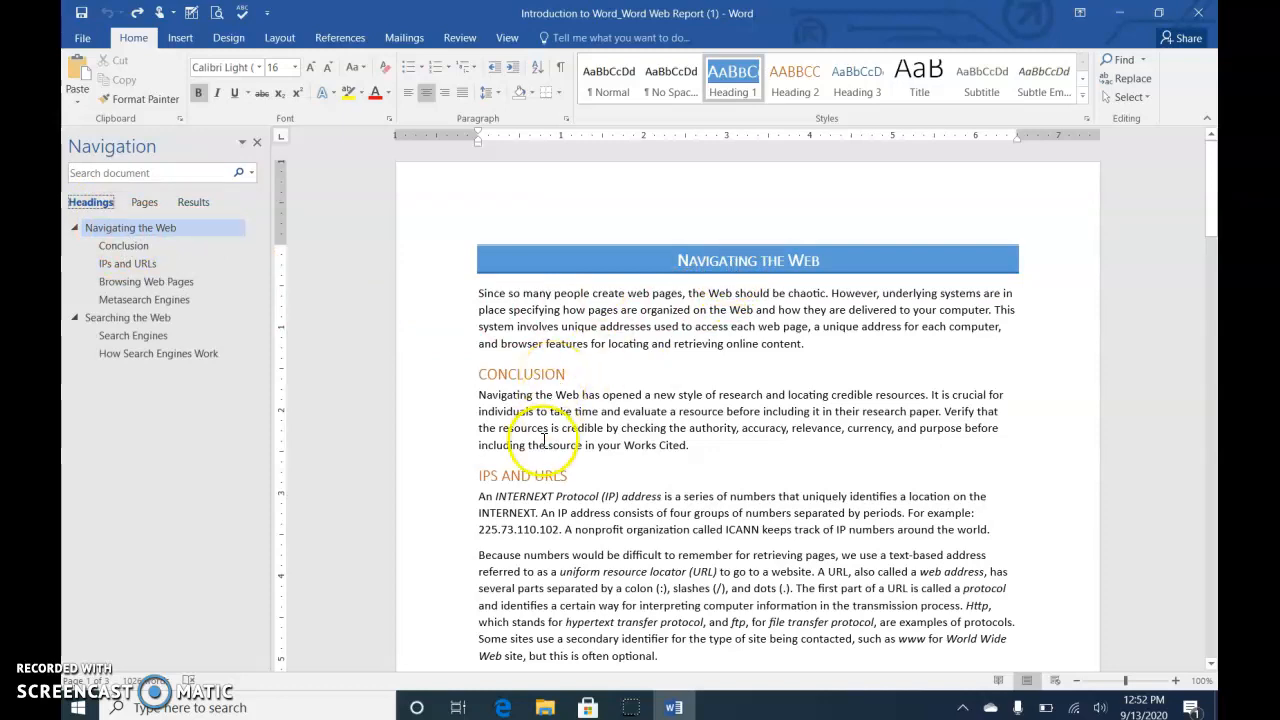
left_click(150, 339)
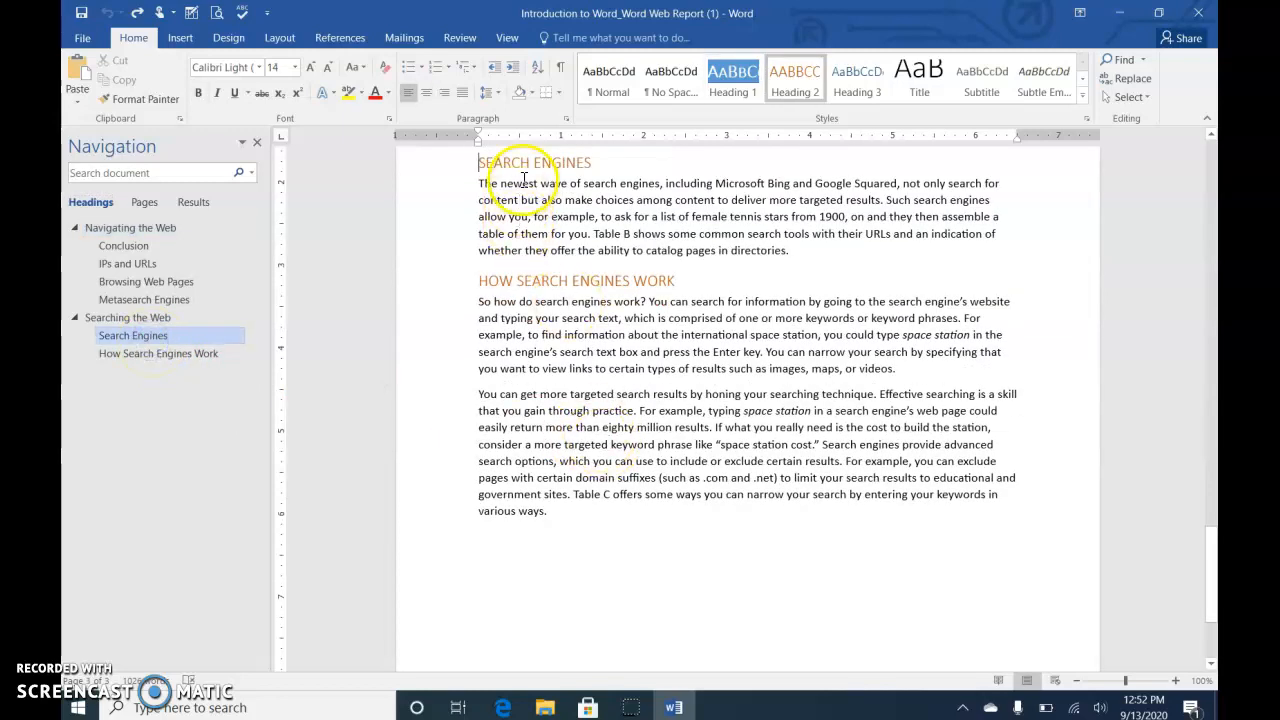
left_click(128, 266)
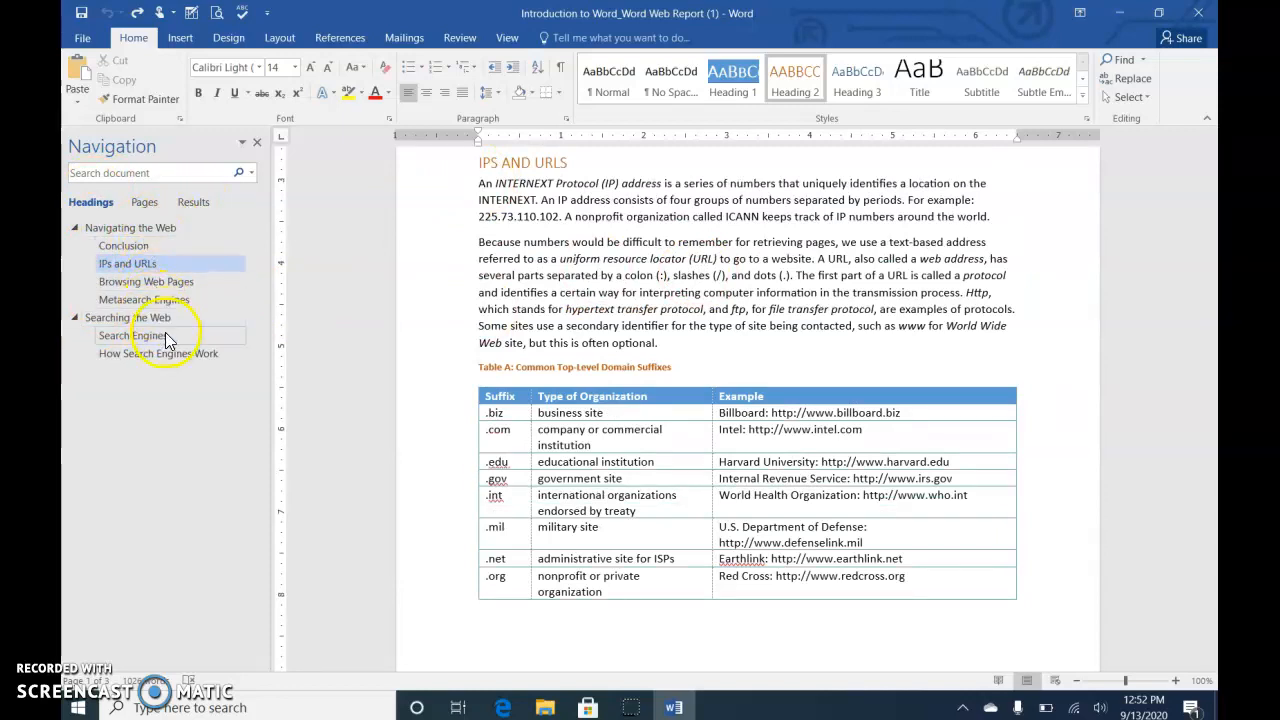
Use the page thumbnails in the Navigation pane to visit pages 2 and 3 and return to page 1.
left_click(152, 205)
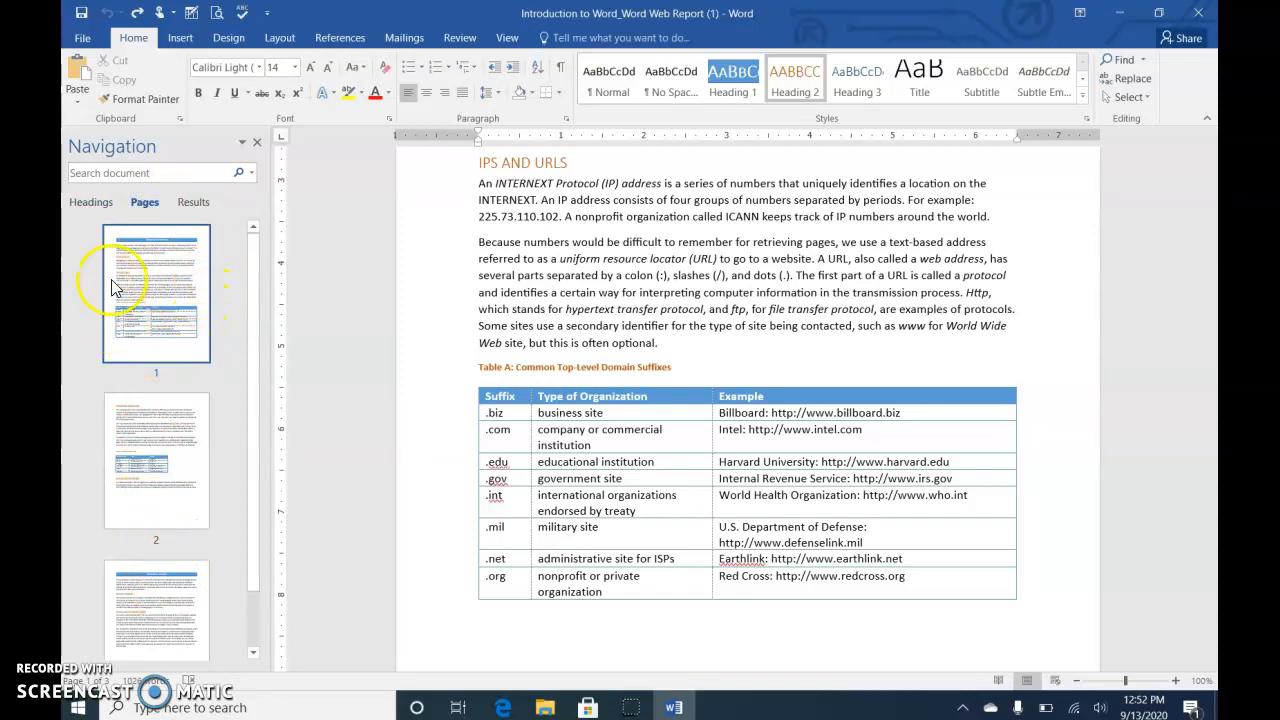
left_click(165, 450)
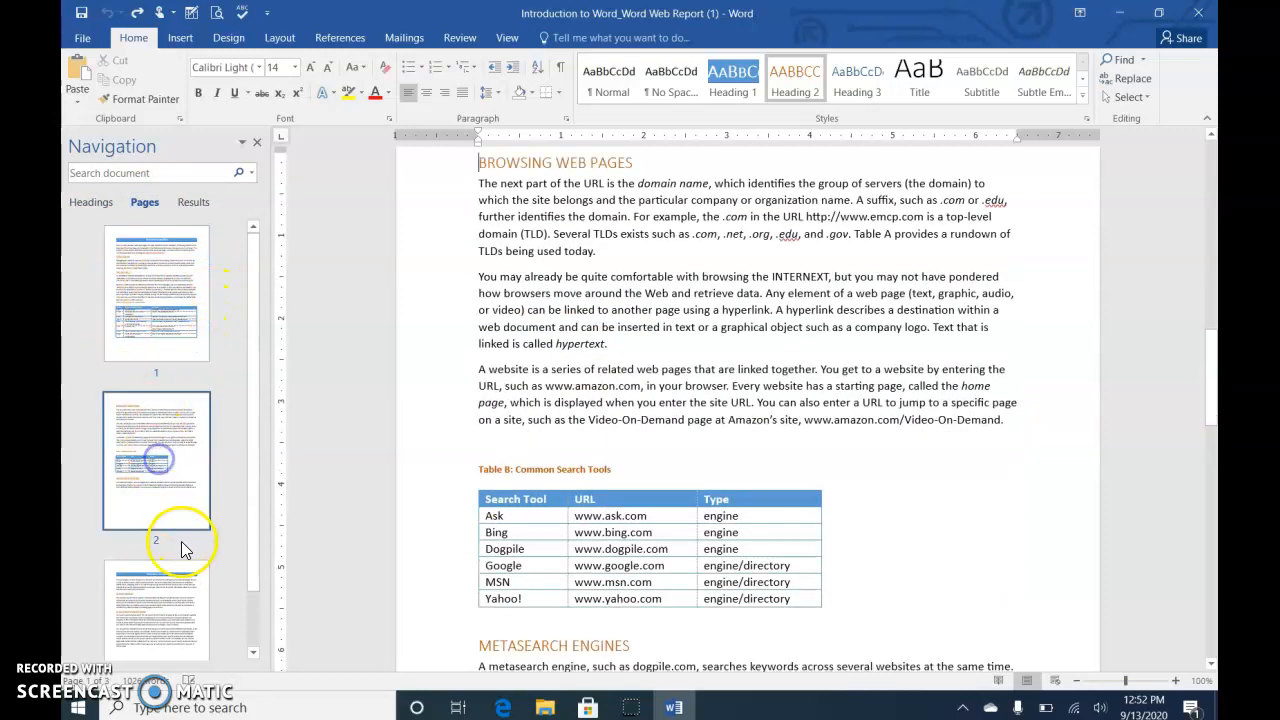
left_click(172, 617)
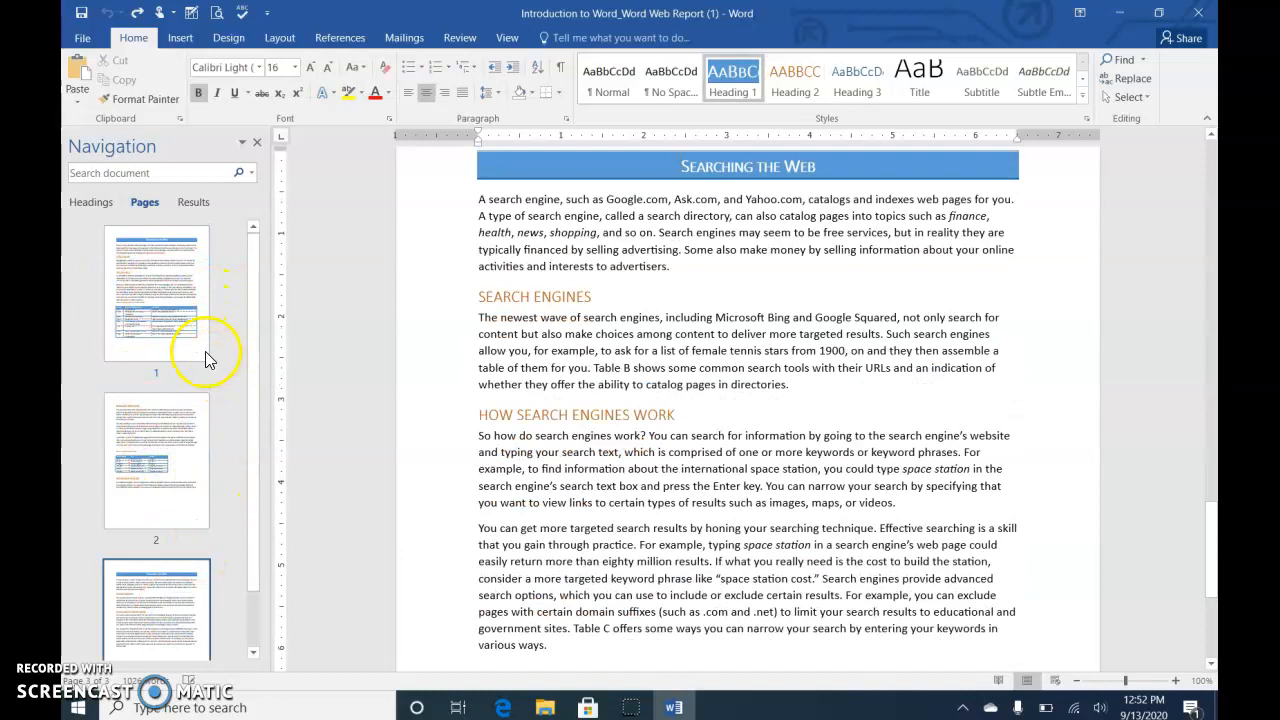
left_click(187, 337)
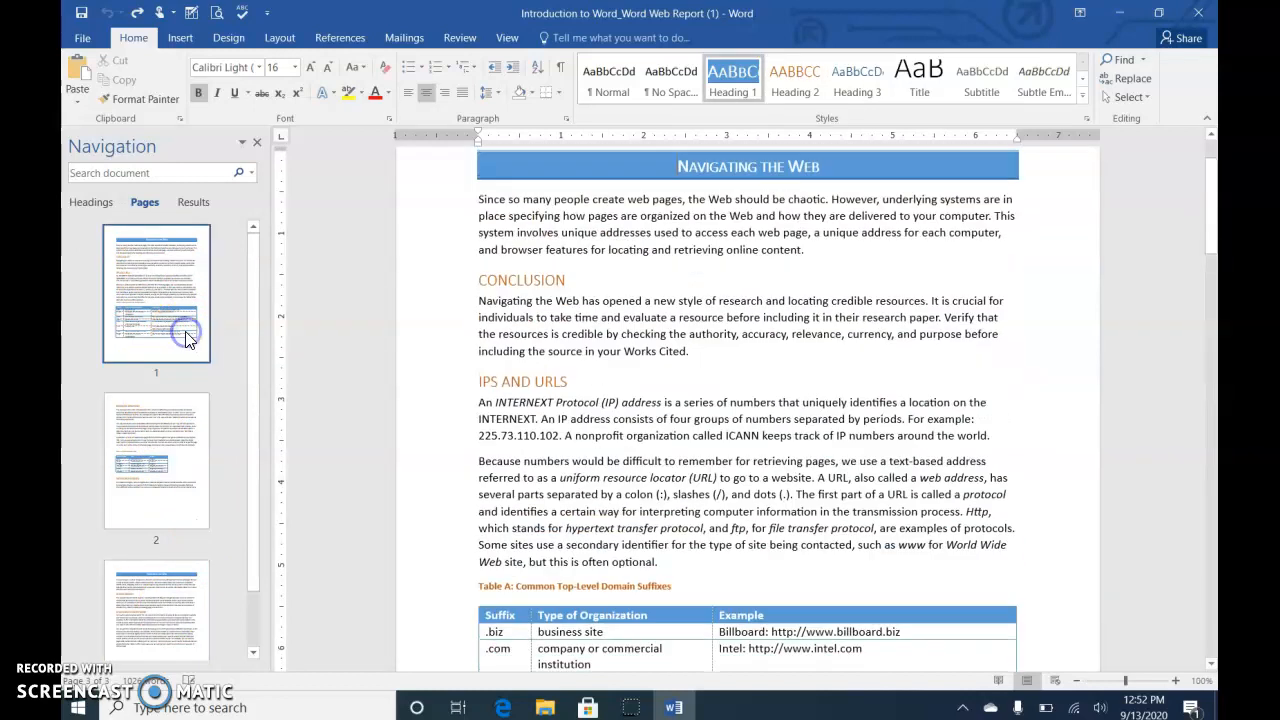
Search the document for "website" and look through the highlighted matches.
left_click(185, 208)
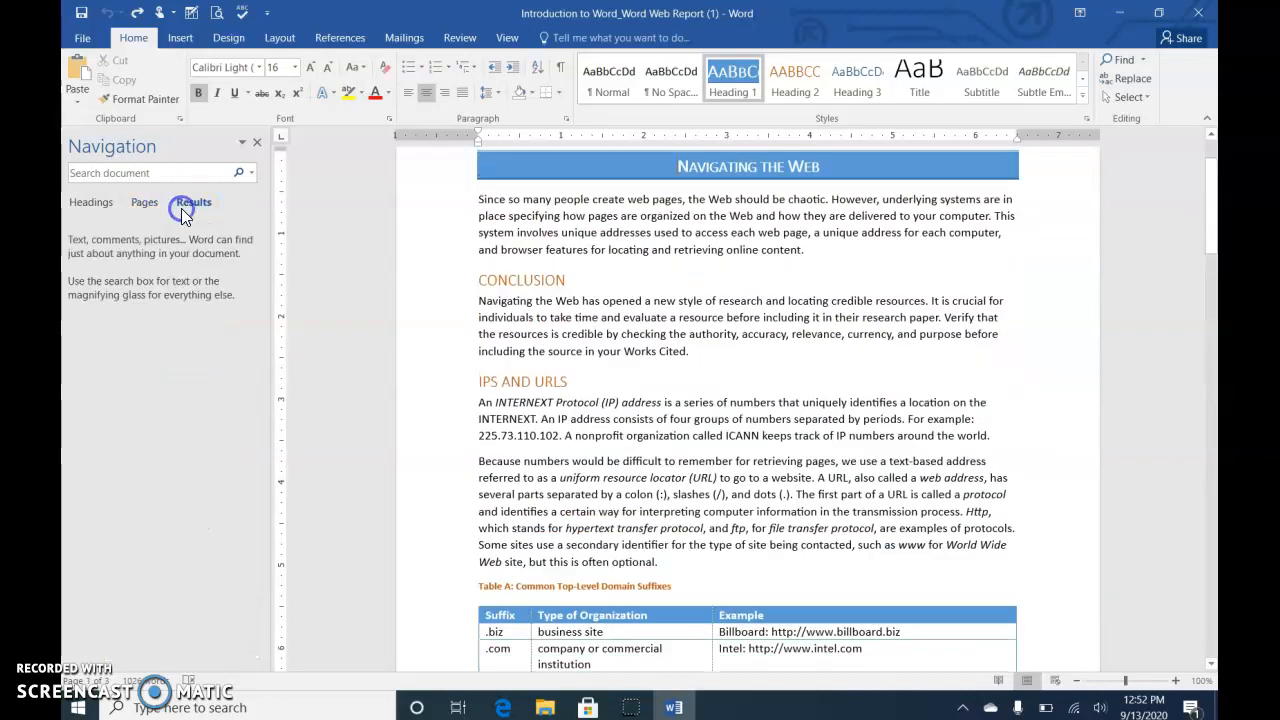
left_click(105, 174)
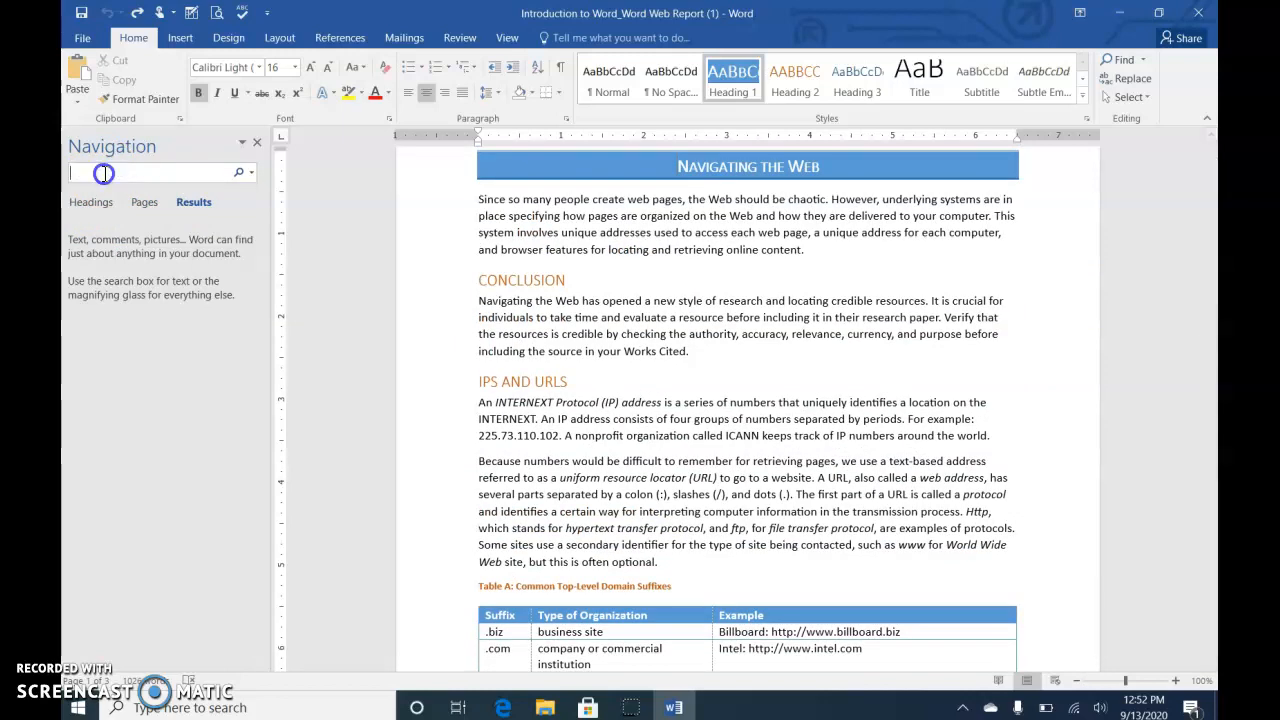
type("website")
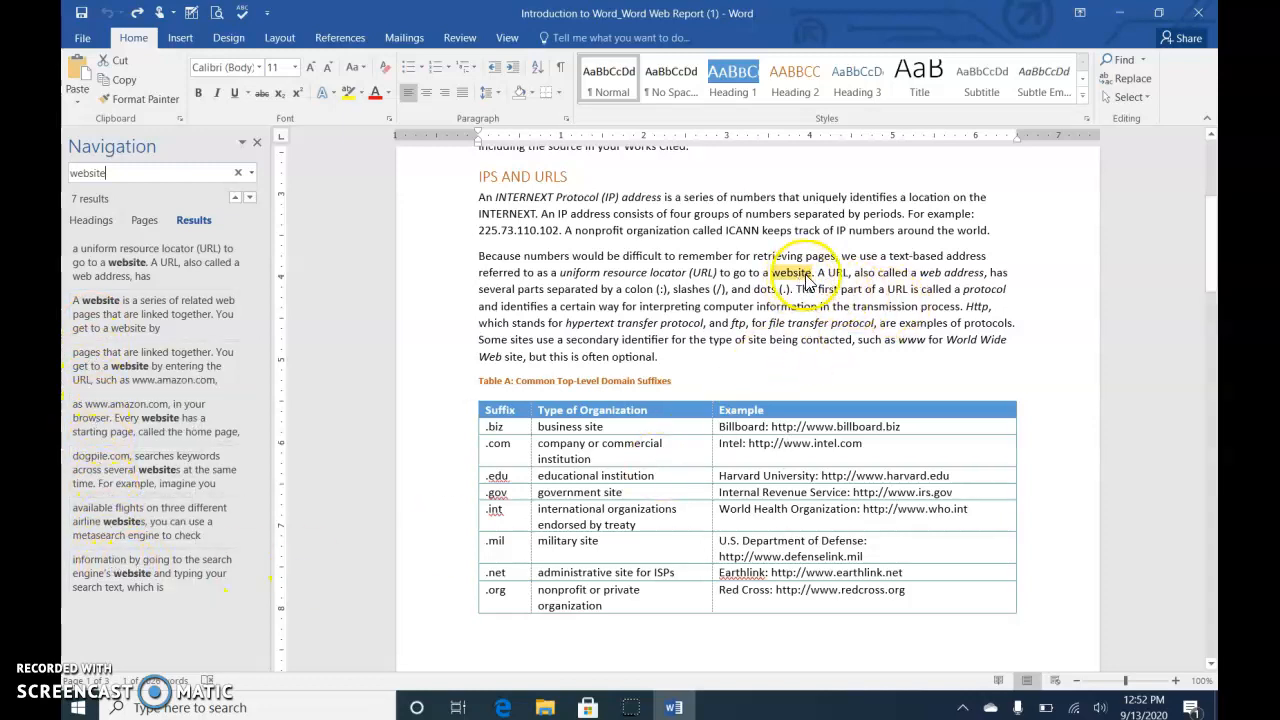
left_click_drag(1212, 280, 1212, 357)
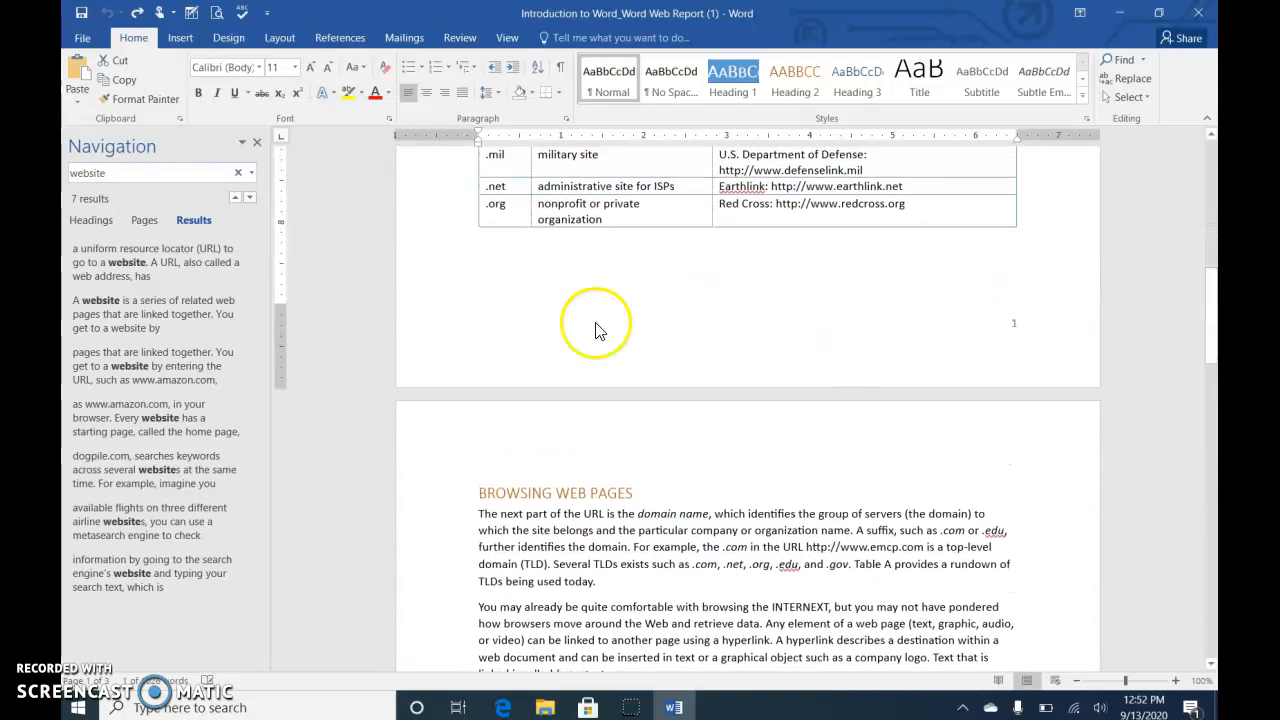
Step through the "website" matches to the first one under Metasearch Engines, and end the search there.
left_click(251, 199)
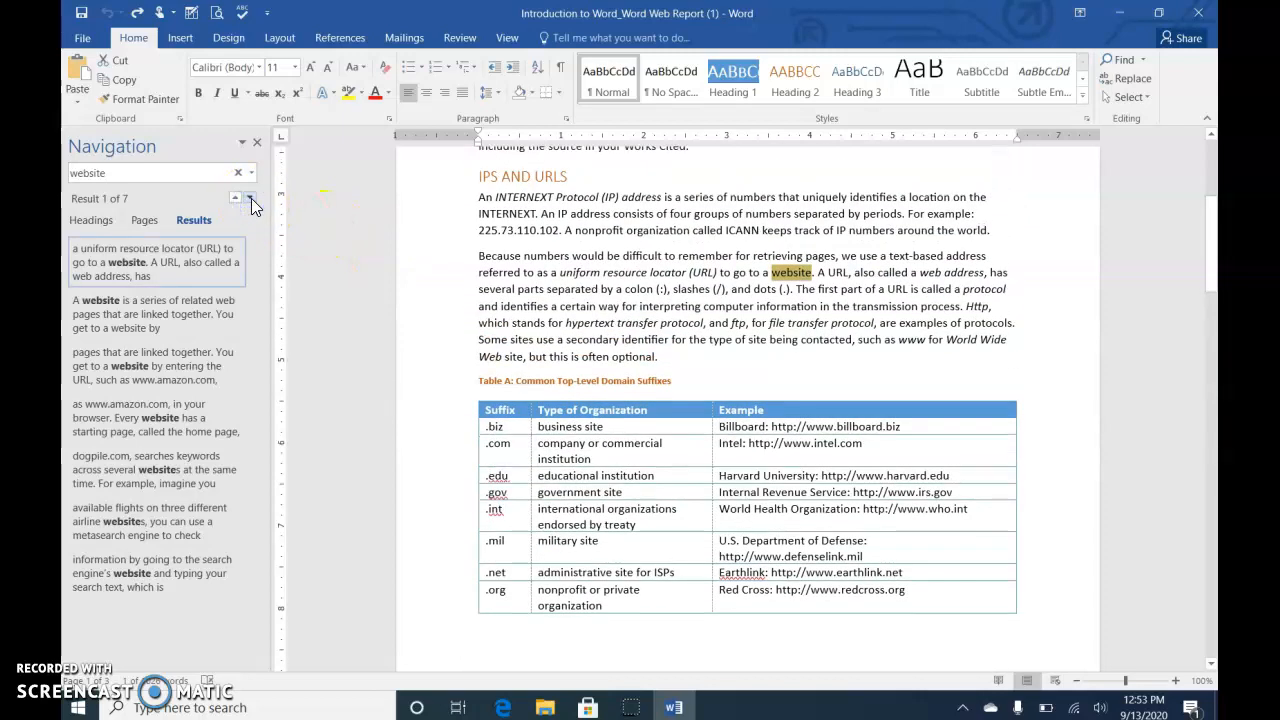
left_click(251, 199)
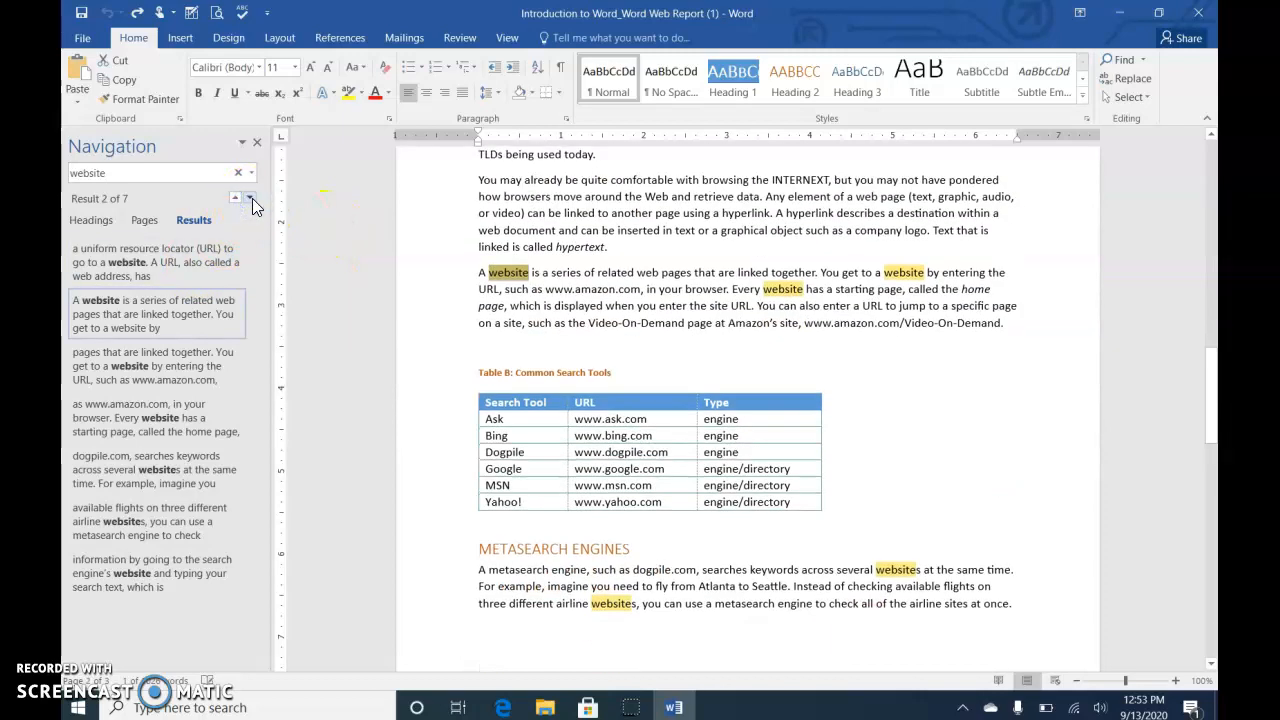
left_click(251, 199)
left_click(251, 199)
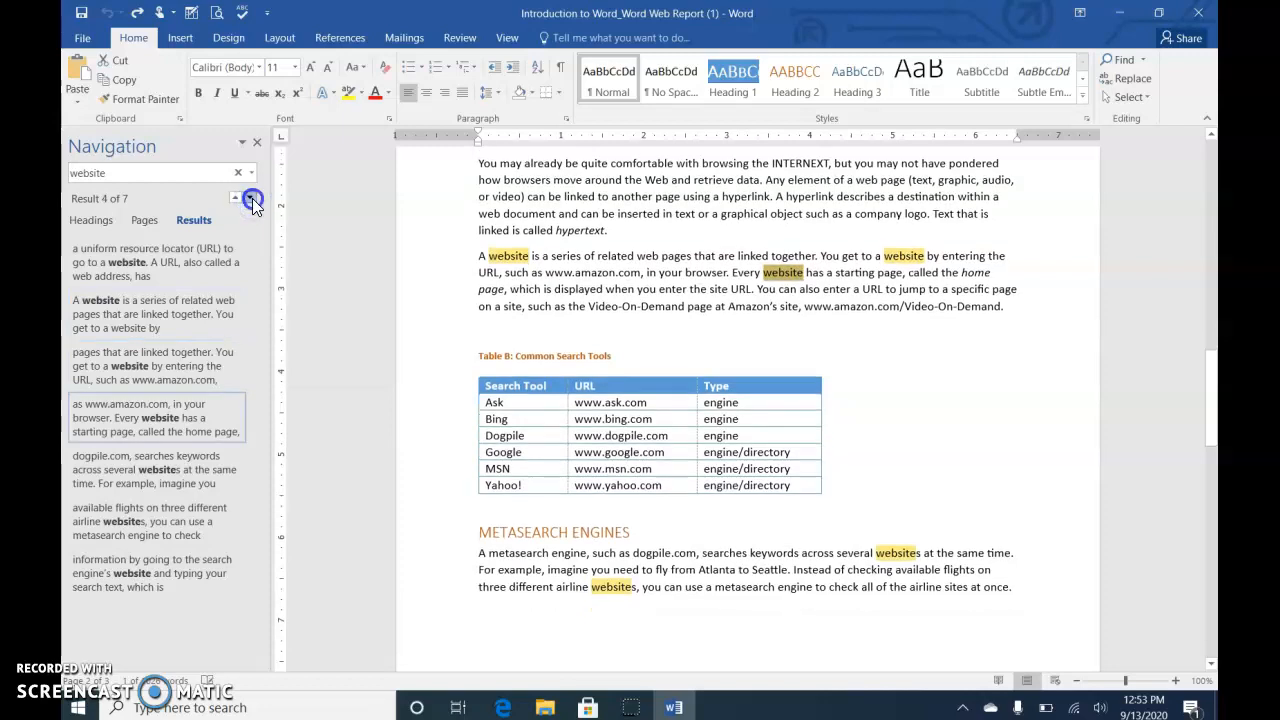
left_click(251, 199)
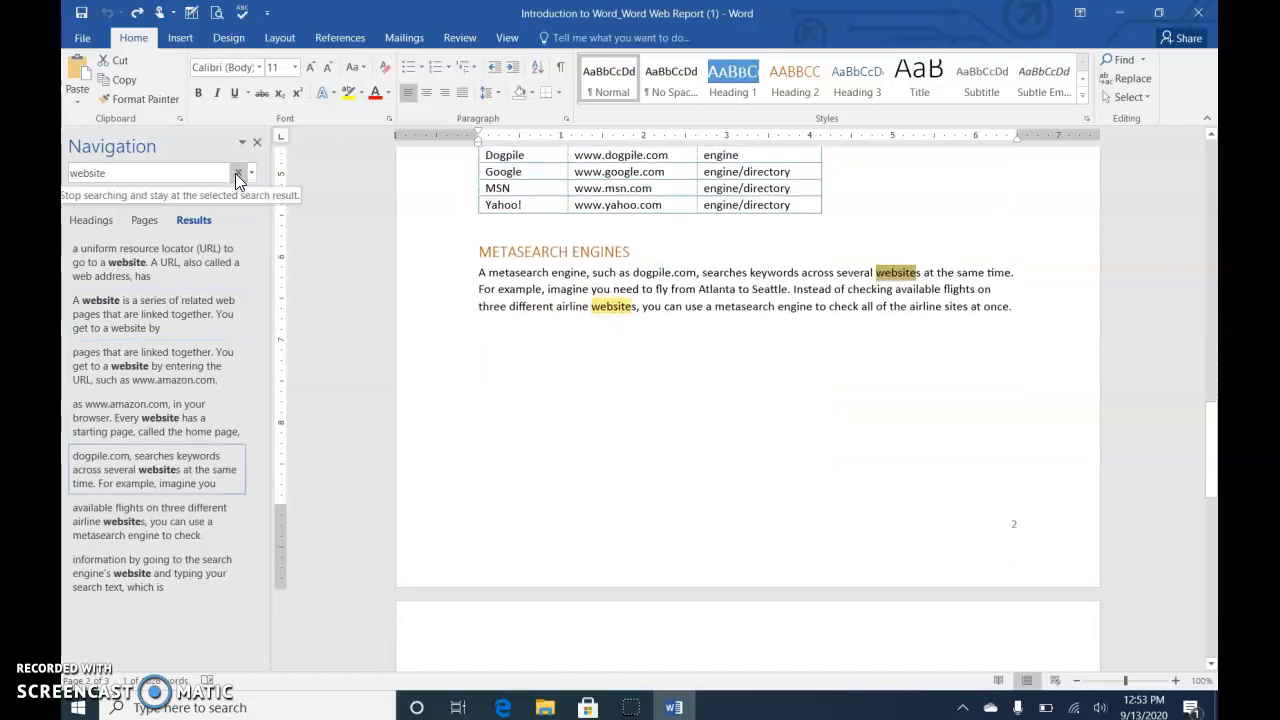
left_click(238, 178)
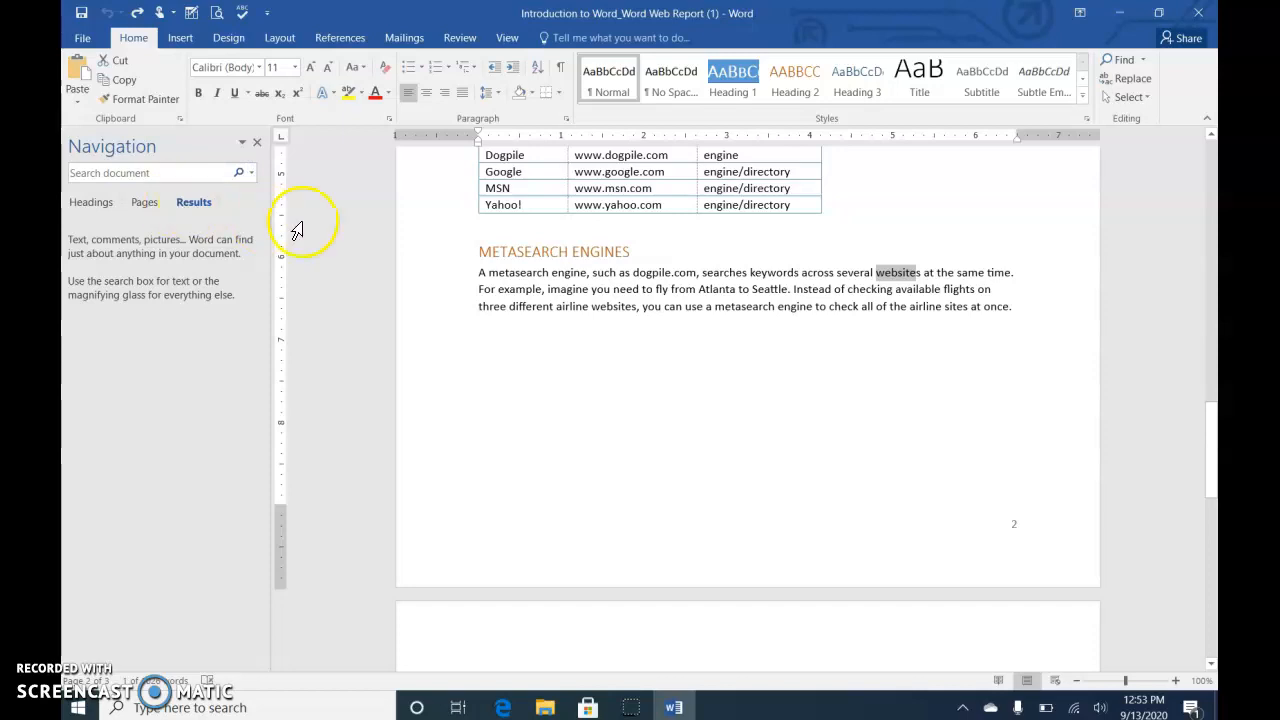
Place the insertion point in the blank area below the Metasearch Engines paragraph and close the Navigation pane.
left_click(75, 204)
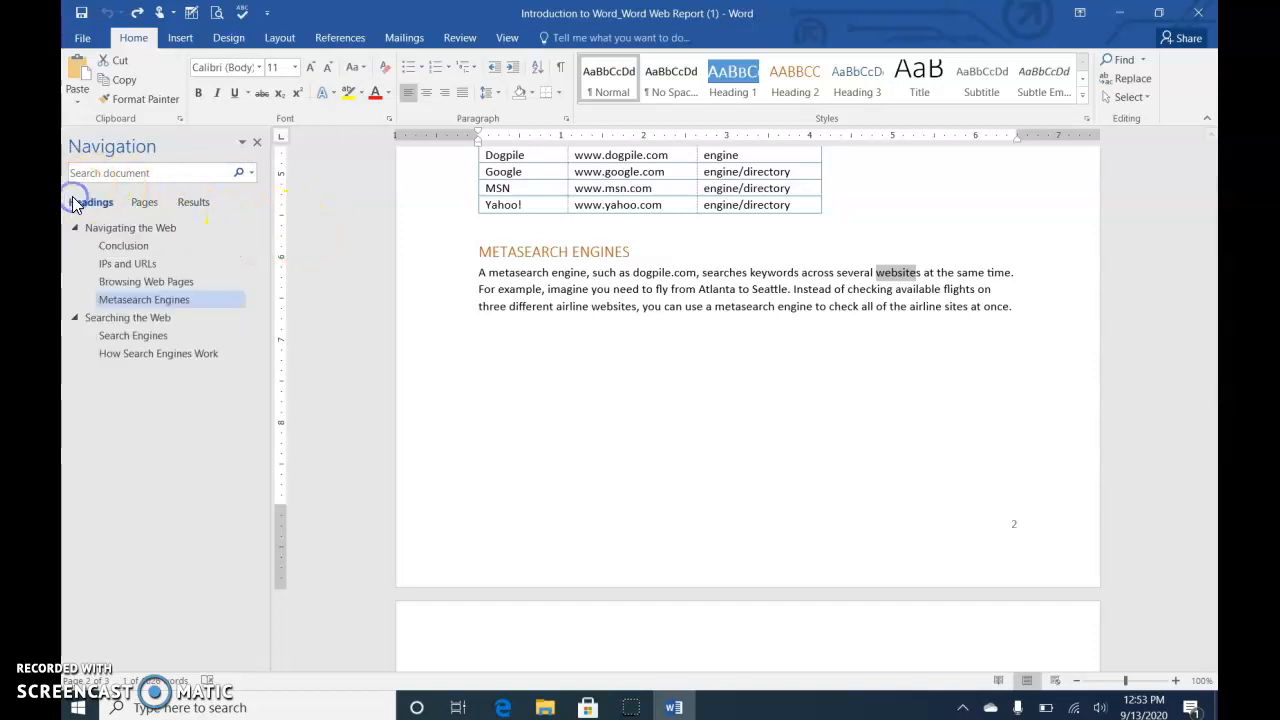
left_click(819, 450)
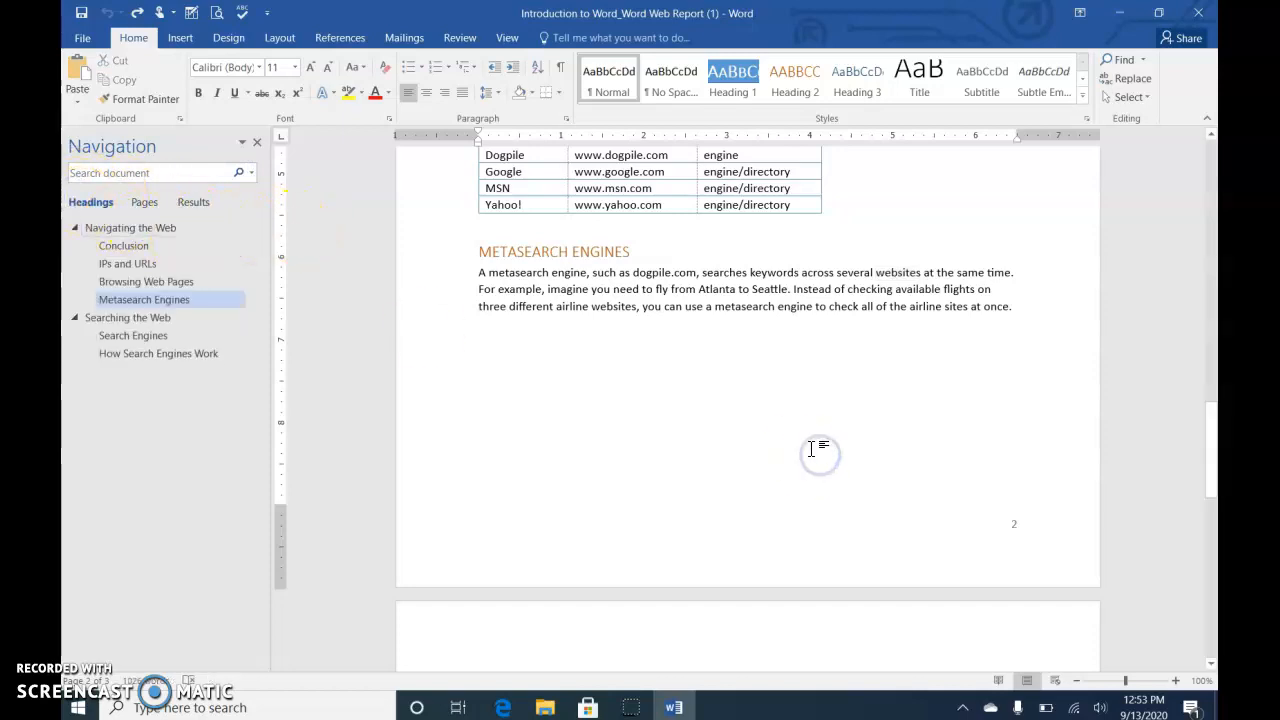
scroll(795, 452, "up", 2)
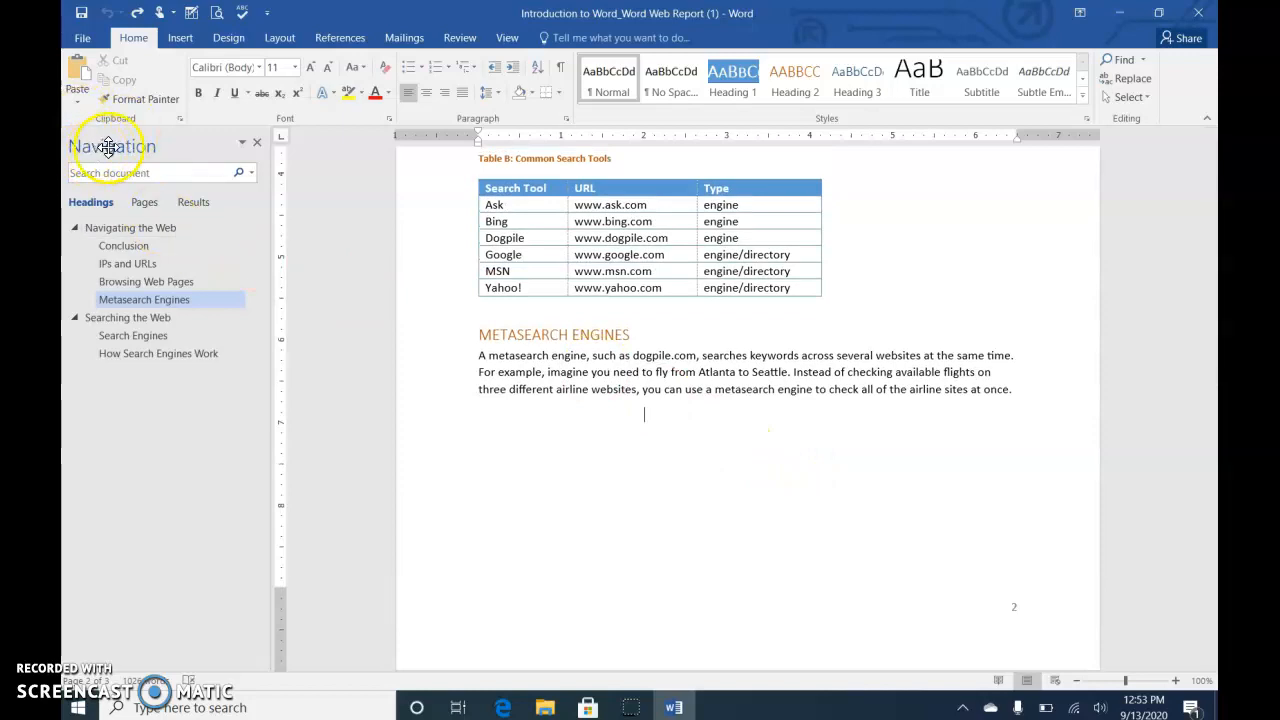
left_click(257, 147)
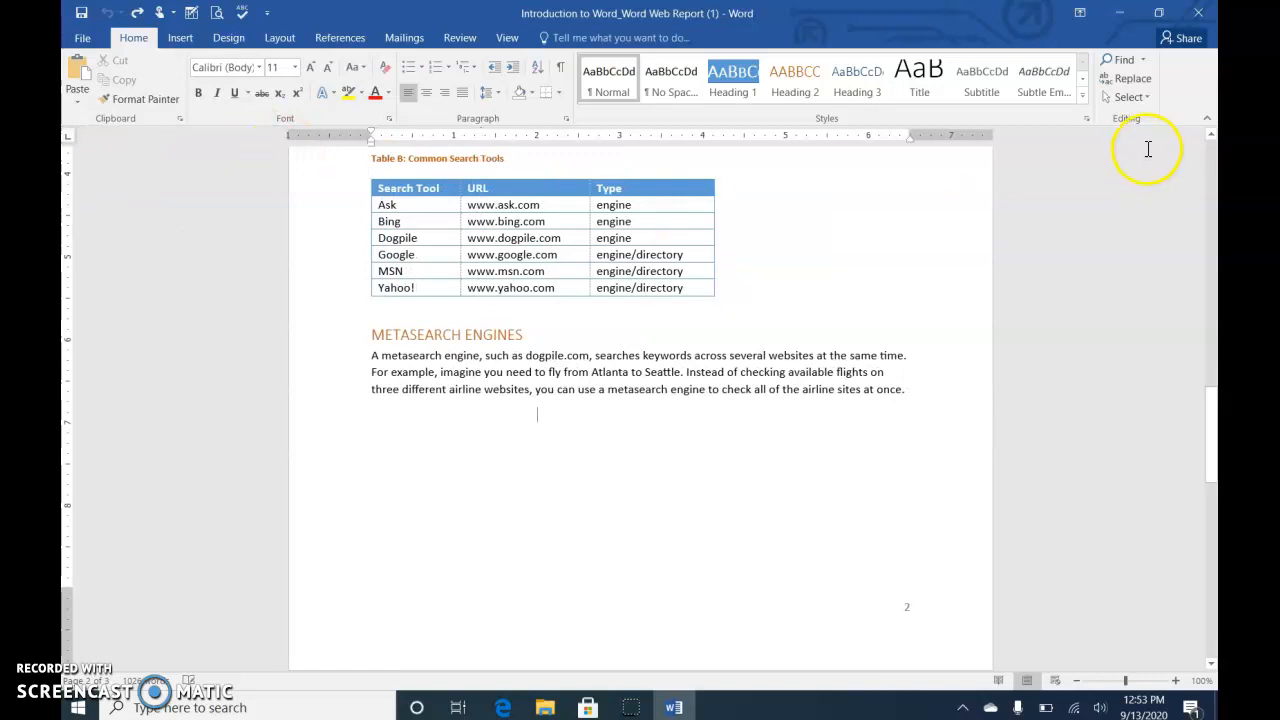
Reopen the Navigation pane with the Find command and close it again.
left_click(1121, 60)
left_click(254, 146)
left_click(811, 281)
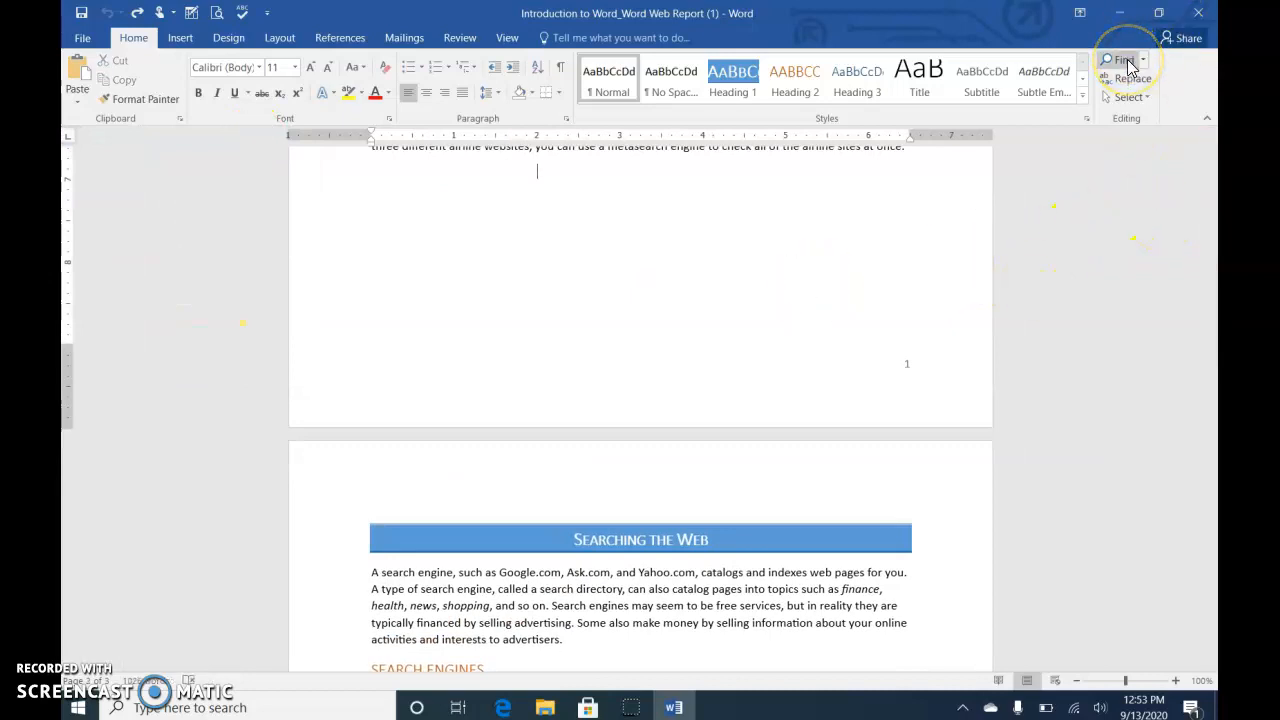
Bring up the document search once more, clear the term "website" and close the Navigation pane.
left_click(742, 339)
key("ctrl+f")
type("website")
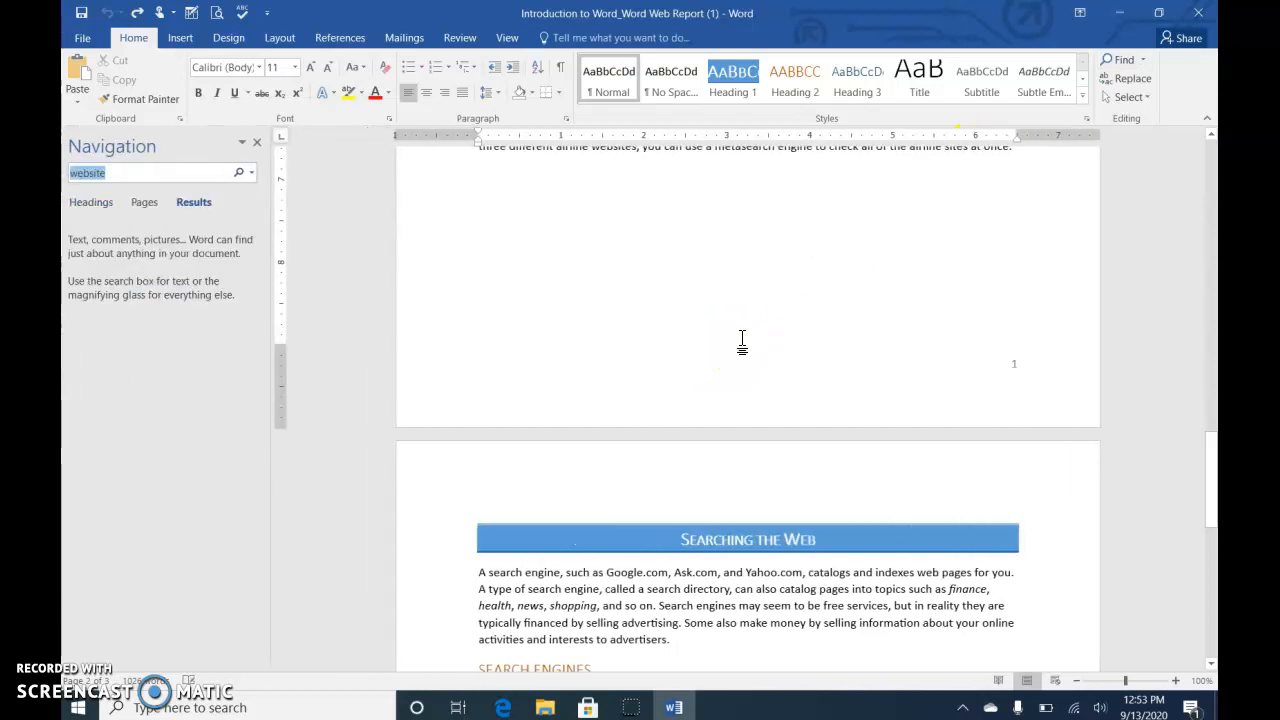
left_click(239, 172)
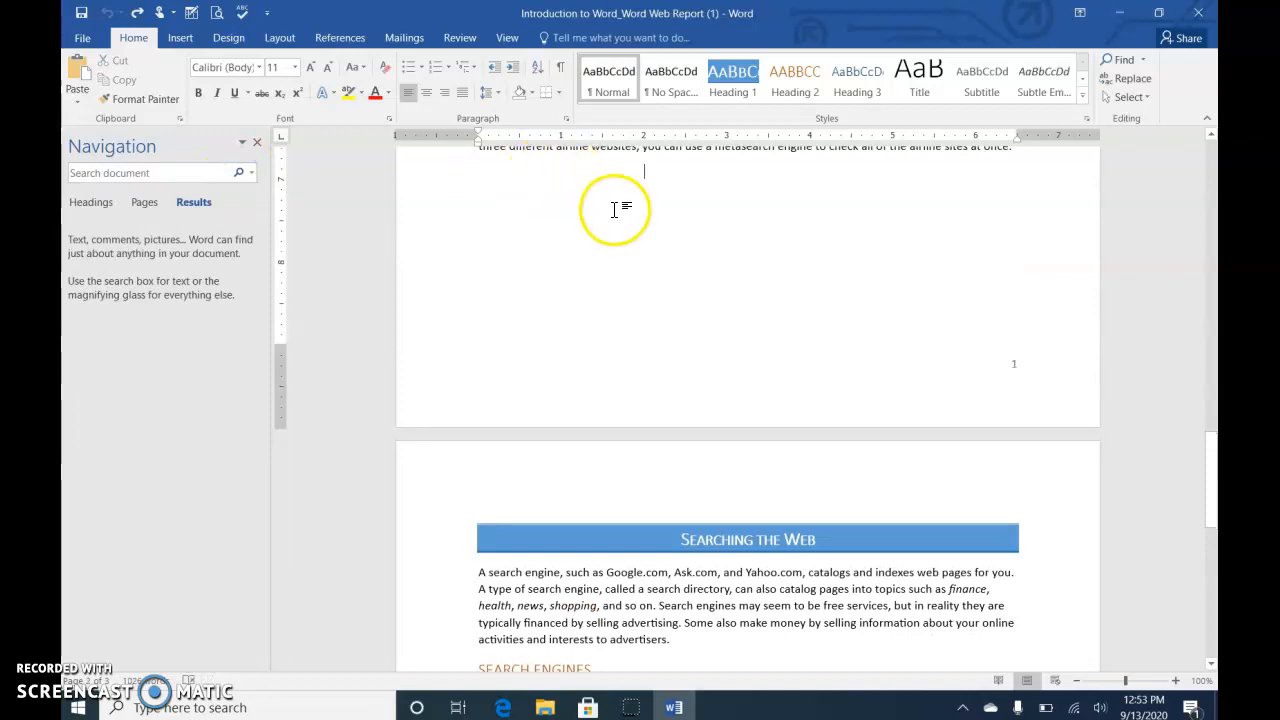
left_click(258, 143)
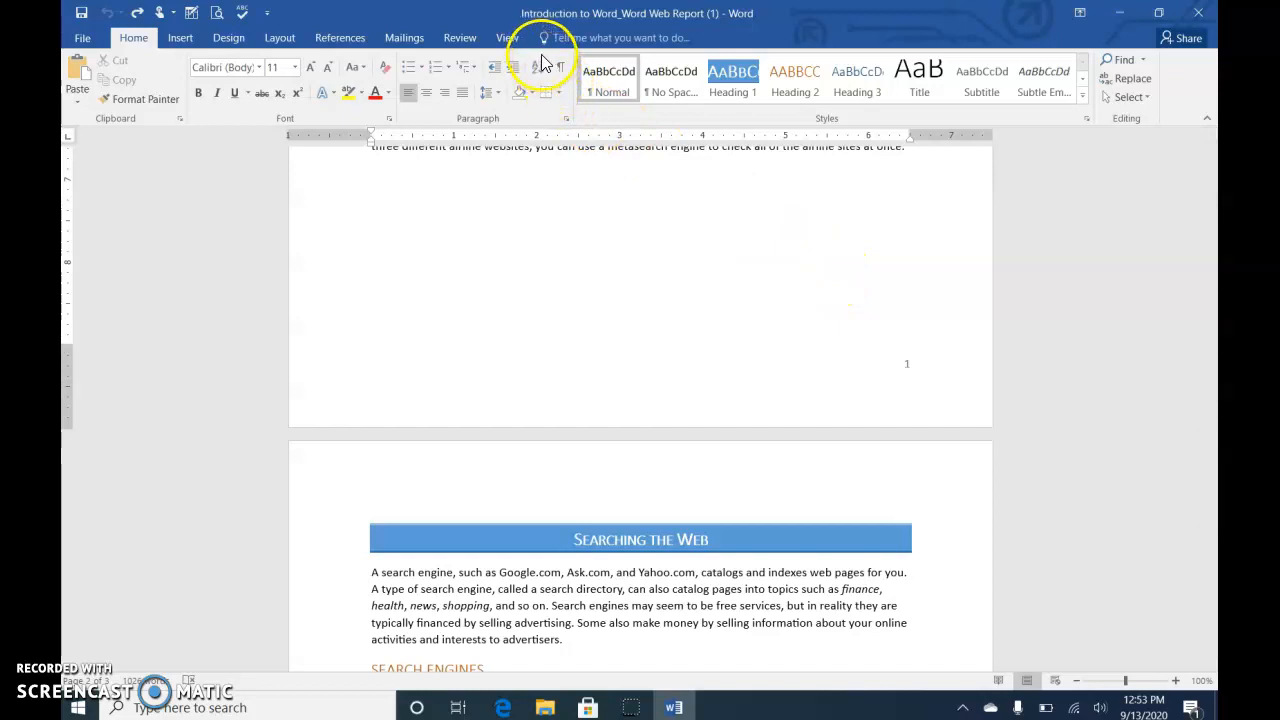
Turn on the Navigation Pane display option and close the pane again.
left_click(510, 38)
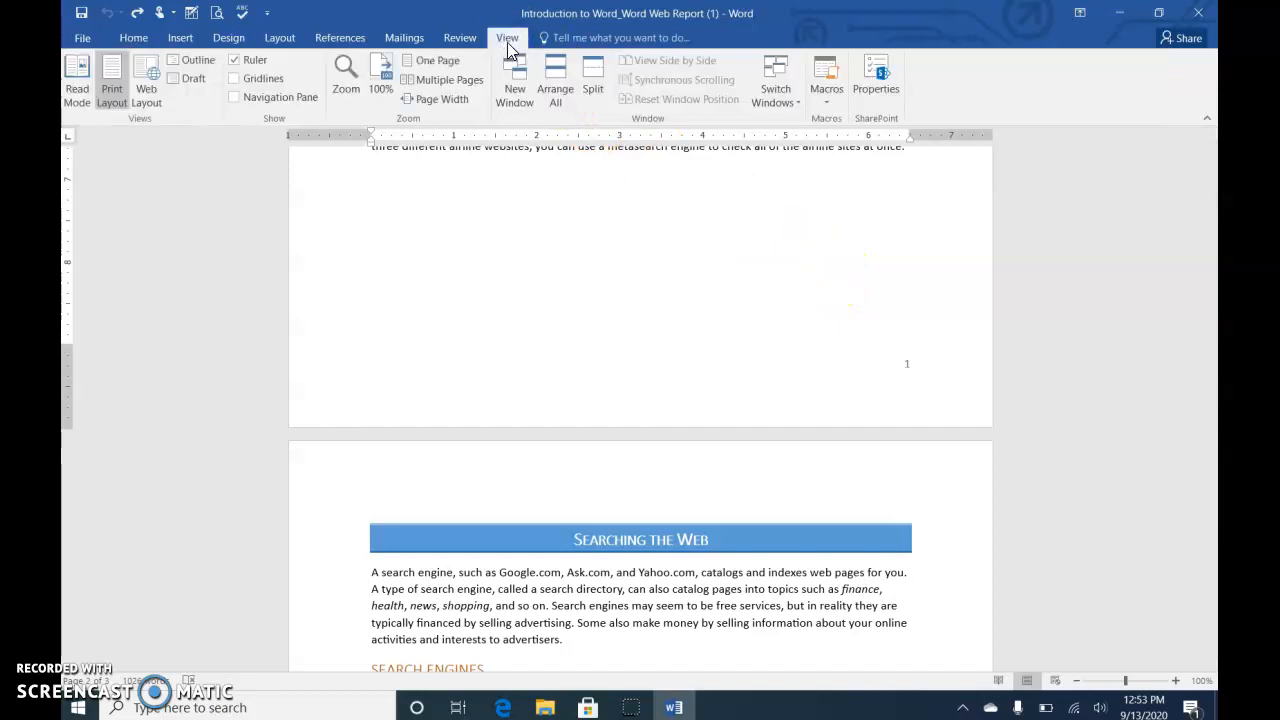
left_click(234, 98)
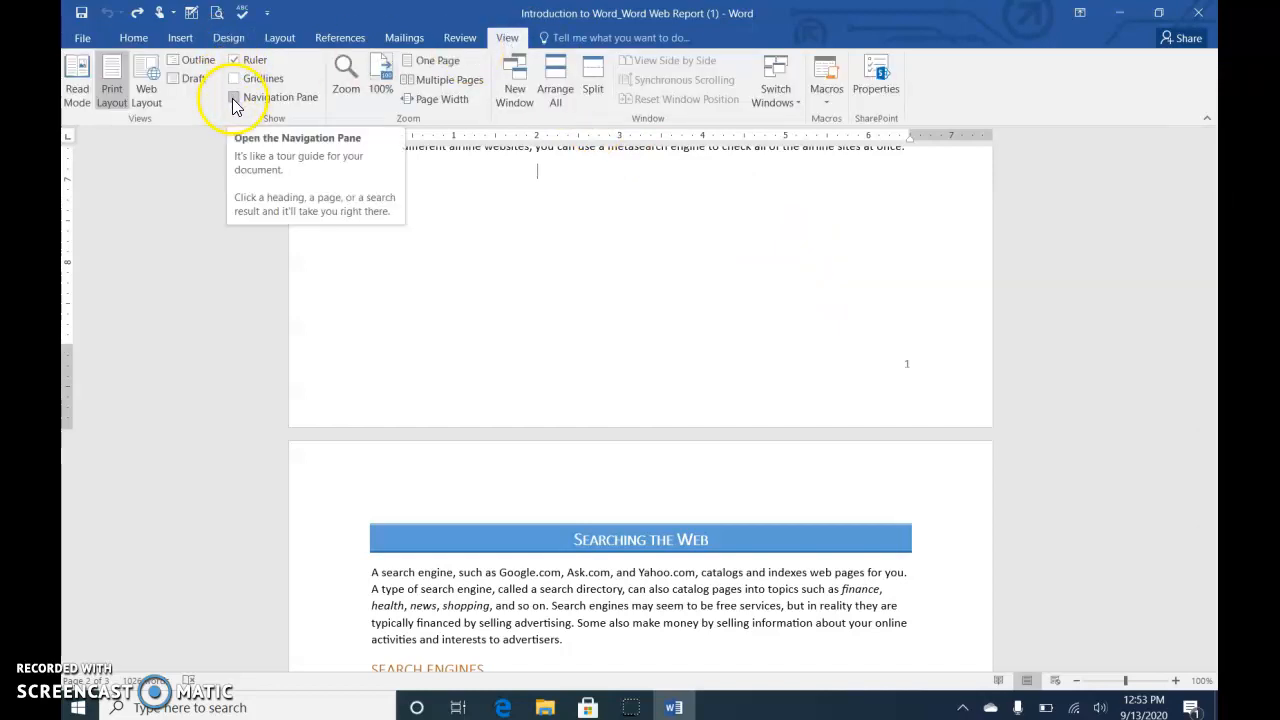
left_click(234, 100)
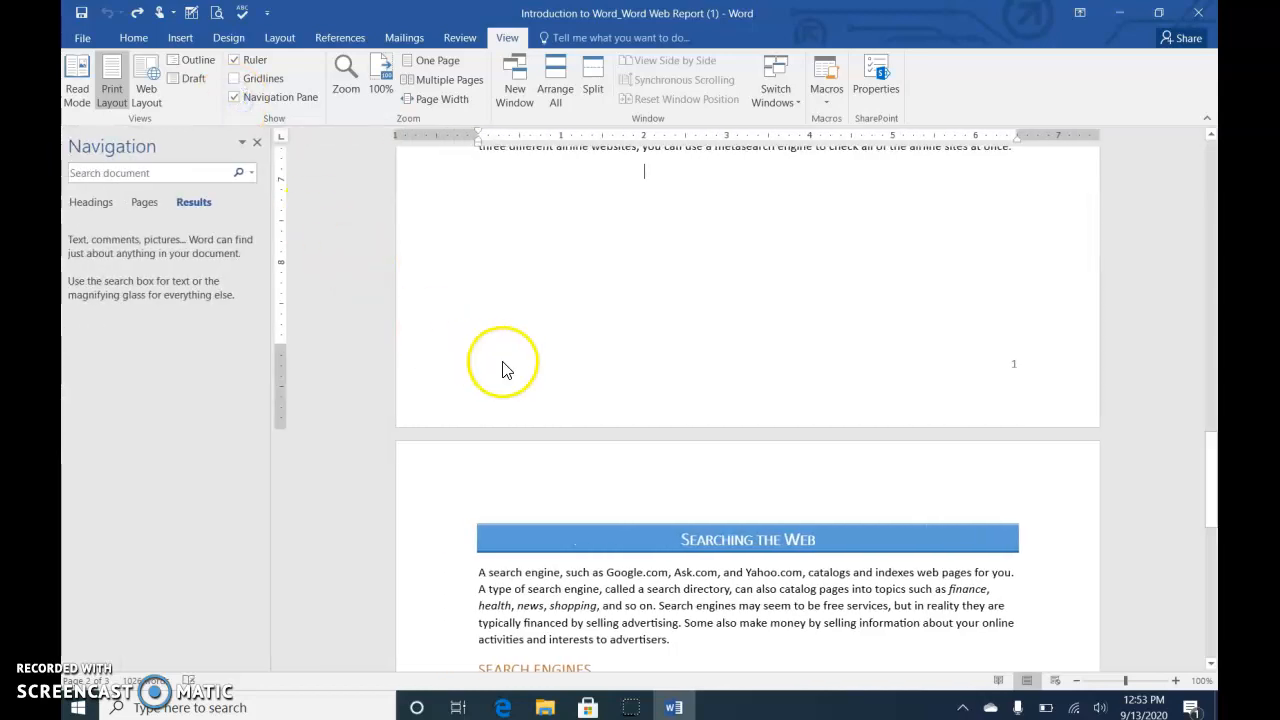
left_click(255, 145)
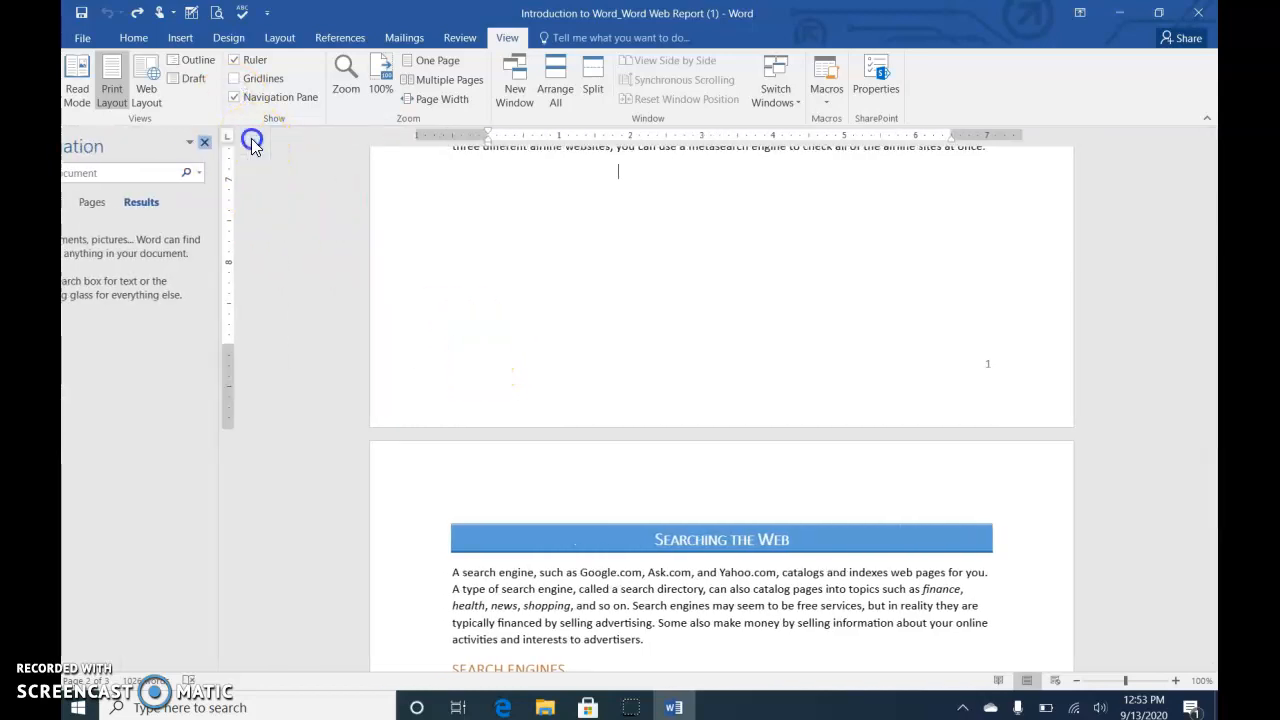